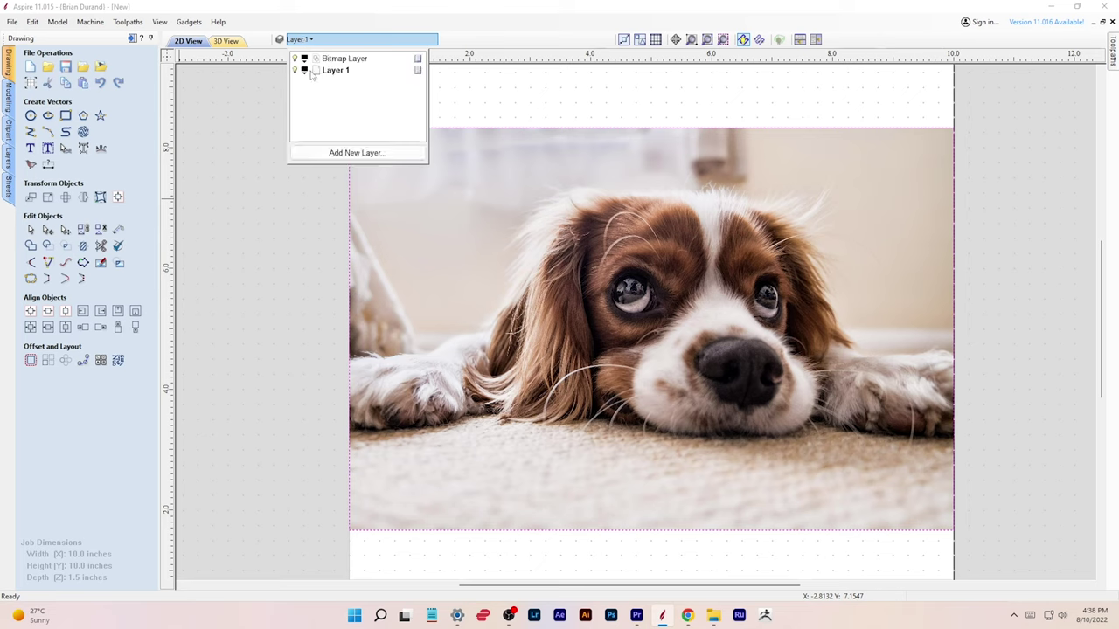
Rename Layer 1 as profile.
double_click(325, 71)
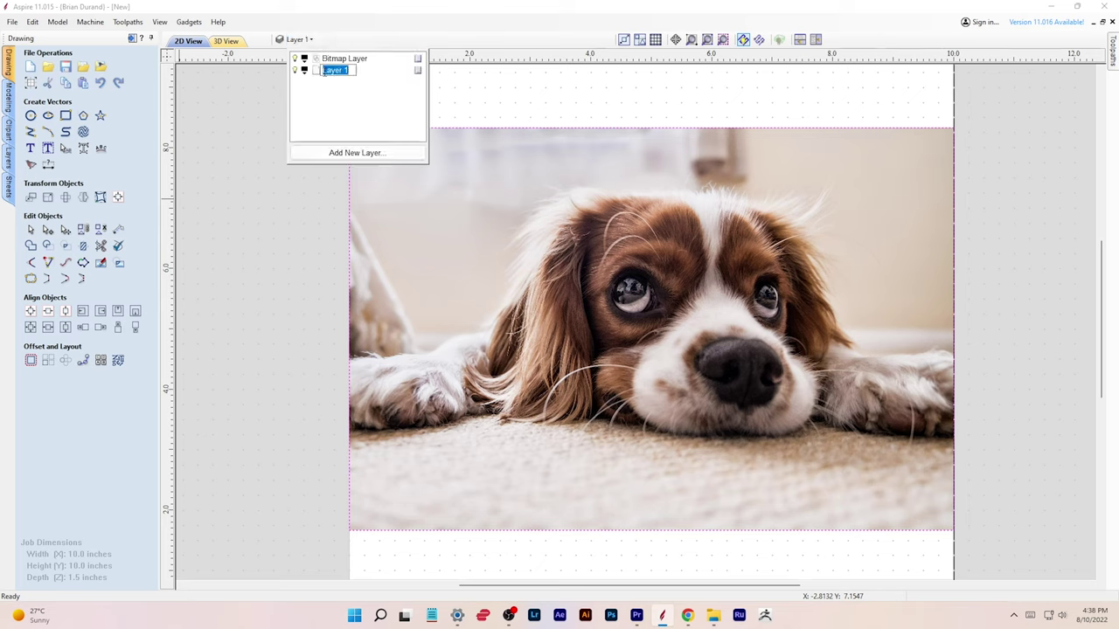
text(fro)
text(file)
key(Return)
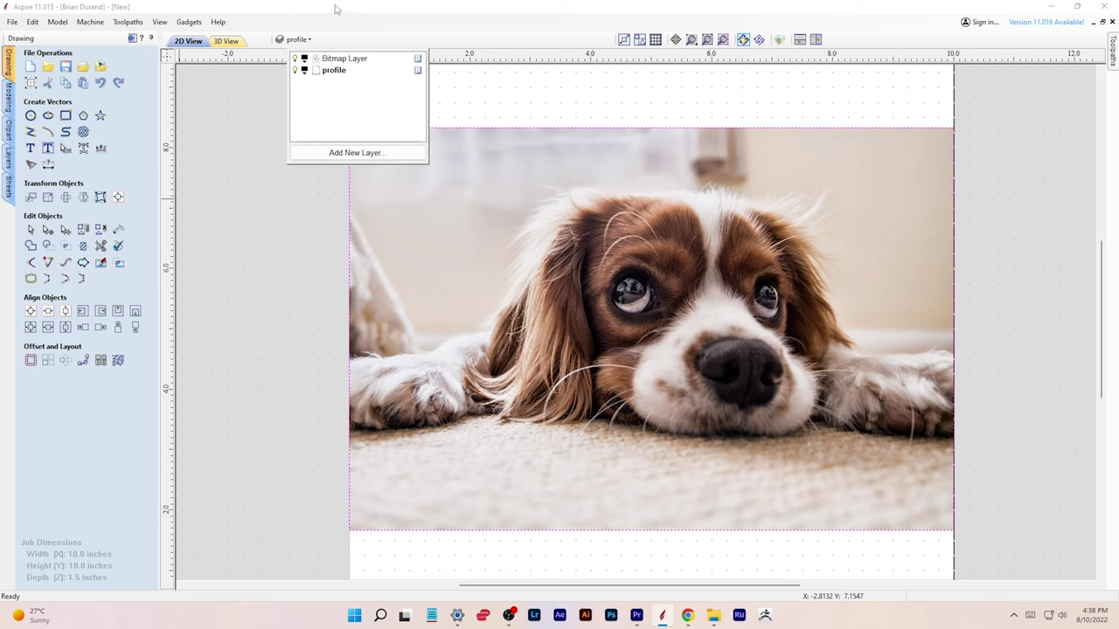
Set the fading of the non-selected dog bitmap to 16 % in its object properties.
scroll(302, 167, up, 1)
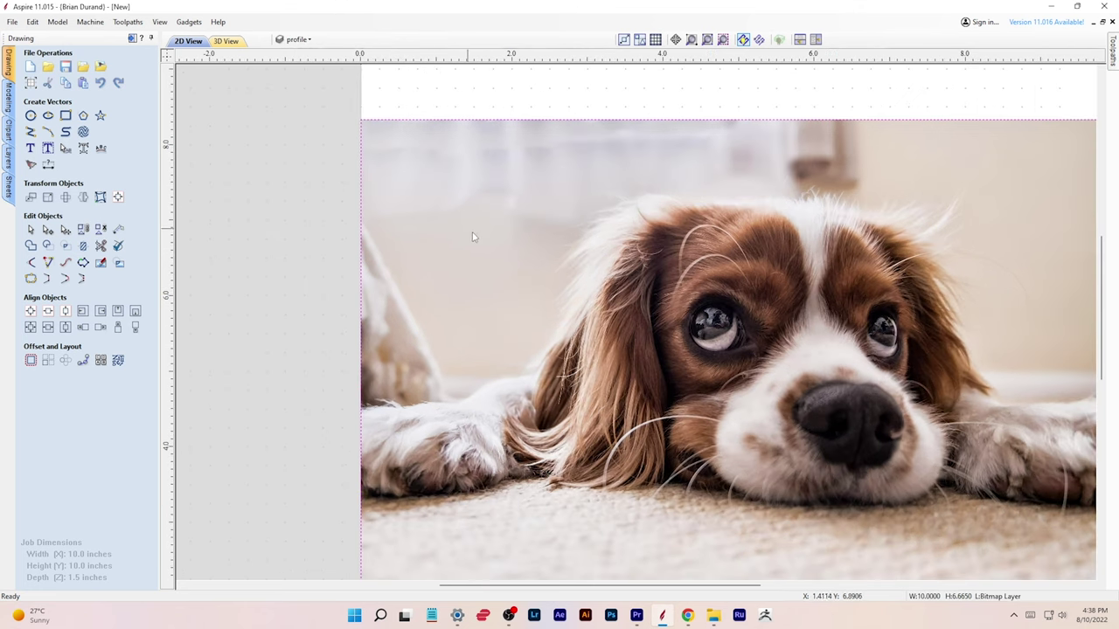
scroll(472, 237, up, 2)
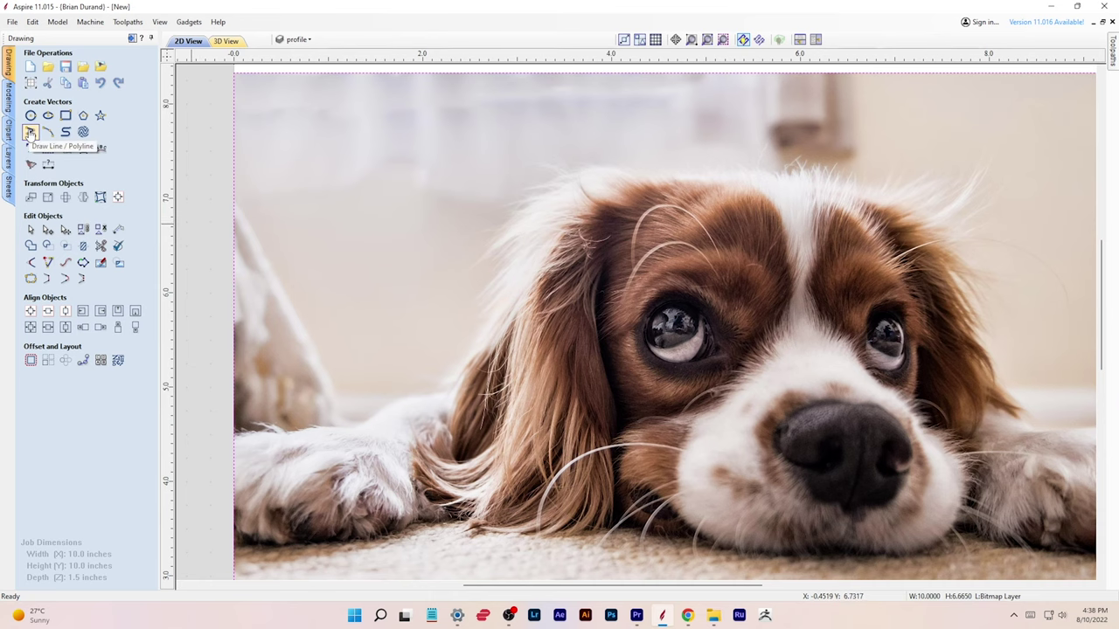
click(30, 132)
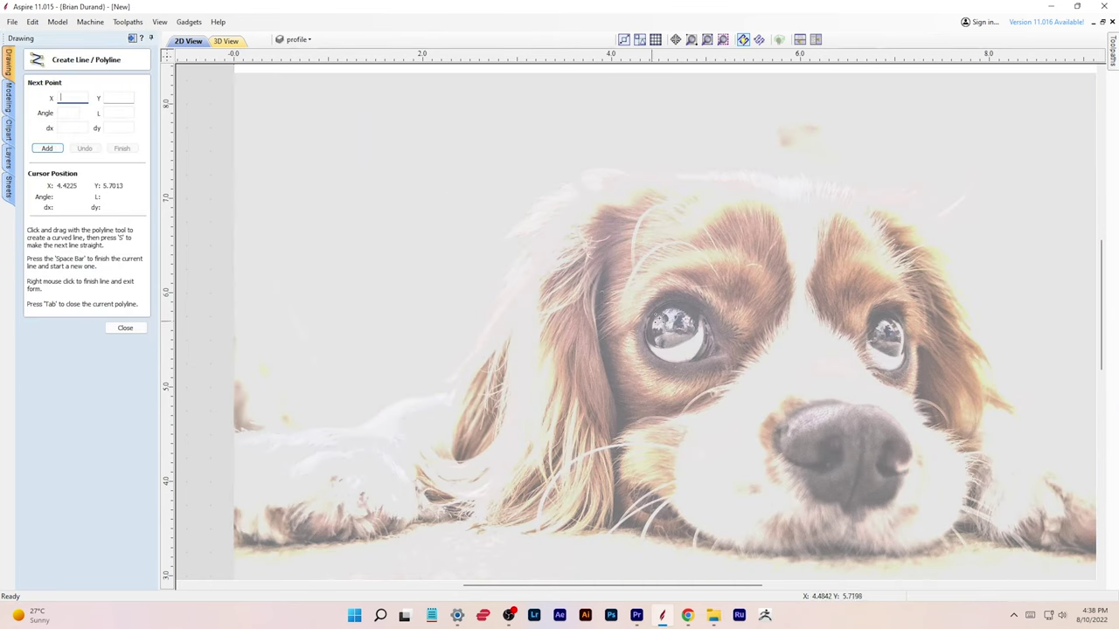
right_click(225, 324)
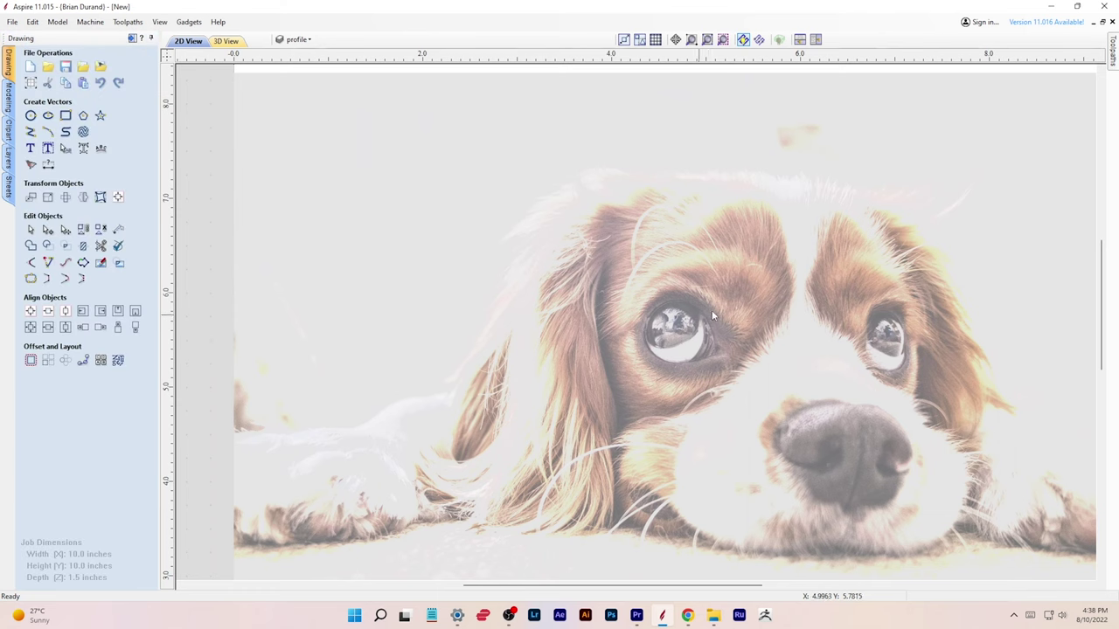
right_click(701, 299)
click(696, 289)
right_click(696, 289)
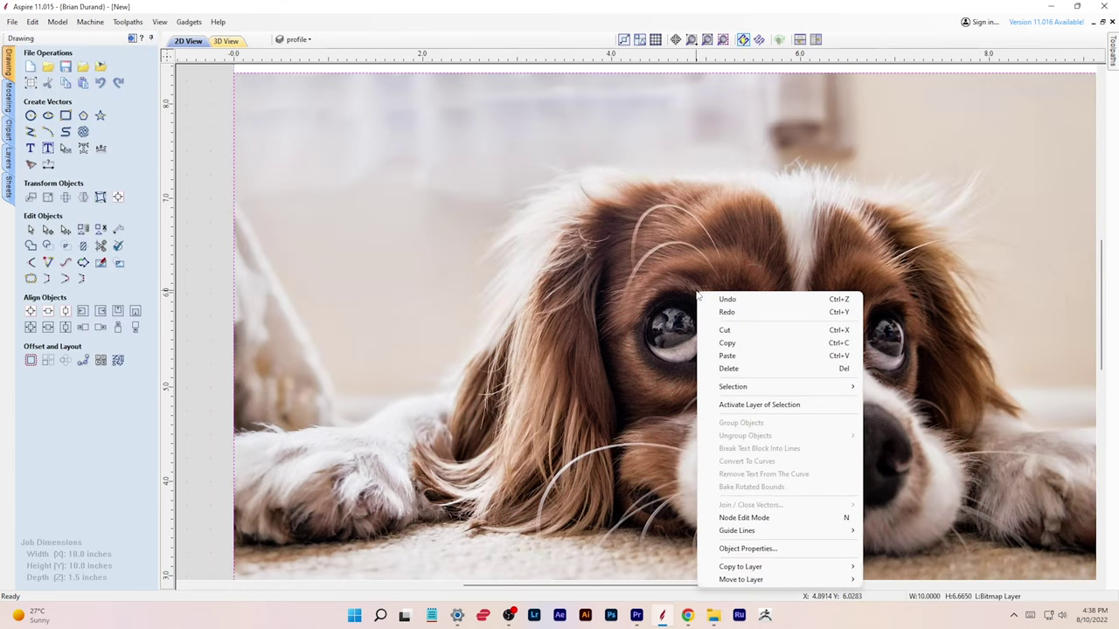
click(747, 548)
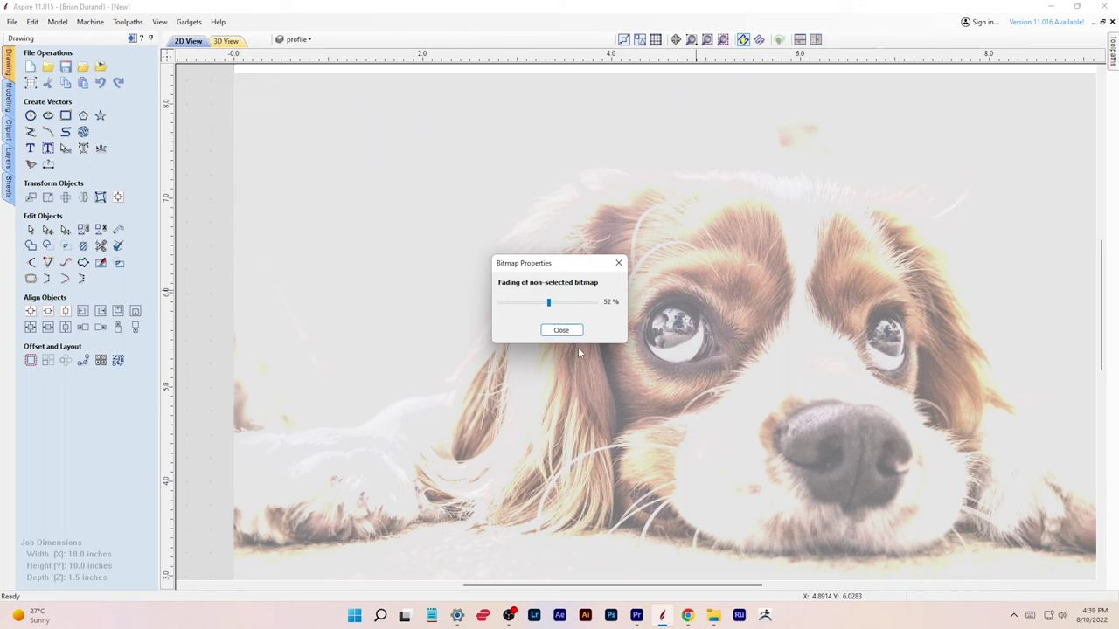
drag(539, 306, 521, 304)
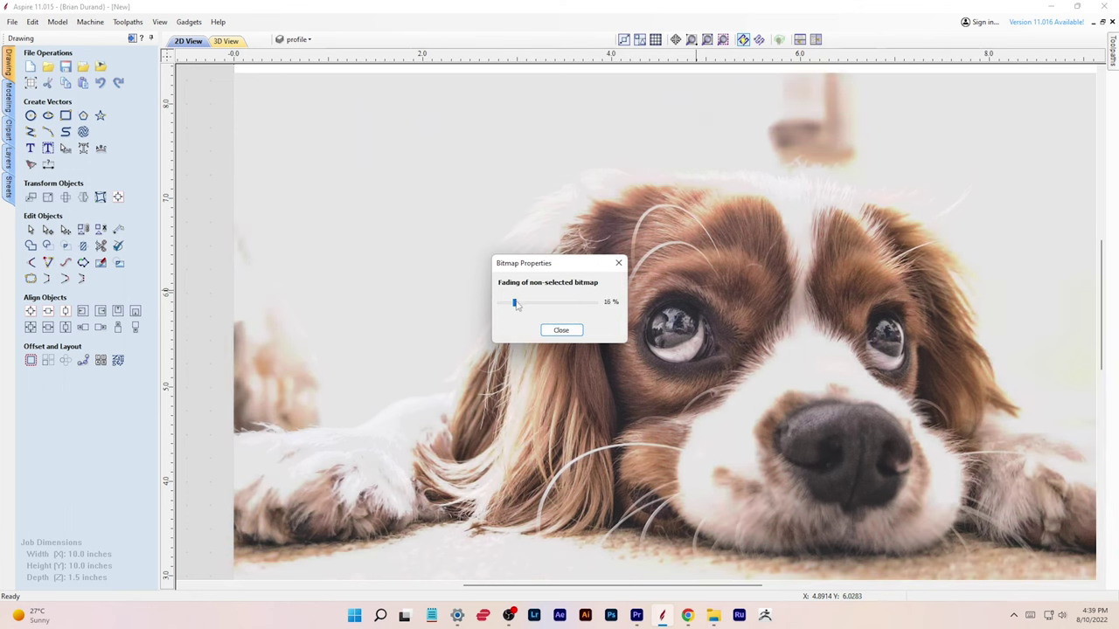
click(551, 332)
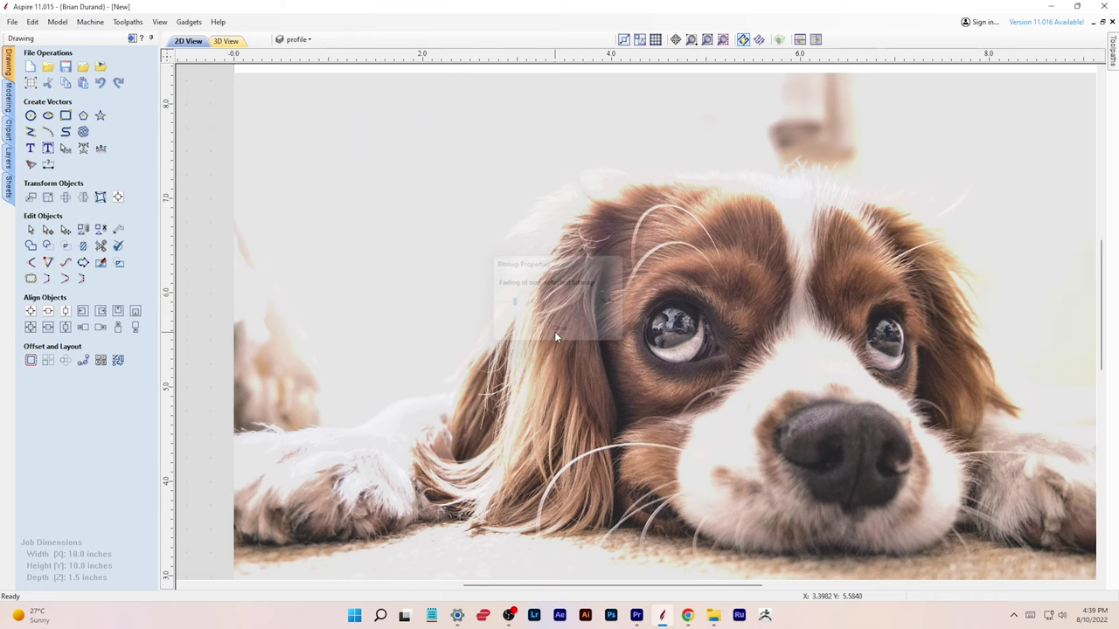
Begin a polyline at the top of the dog's head and trace the left ear's outer edge down to the foreleg.
click(31, 132)
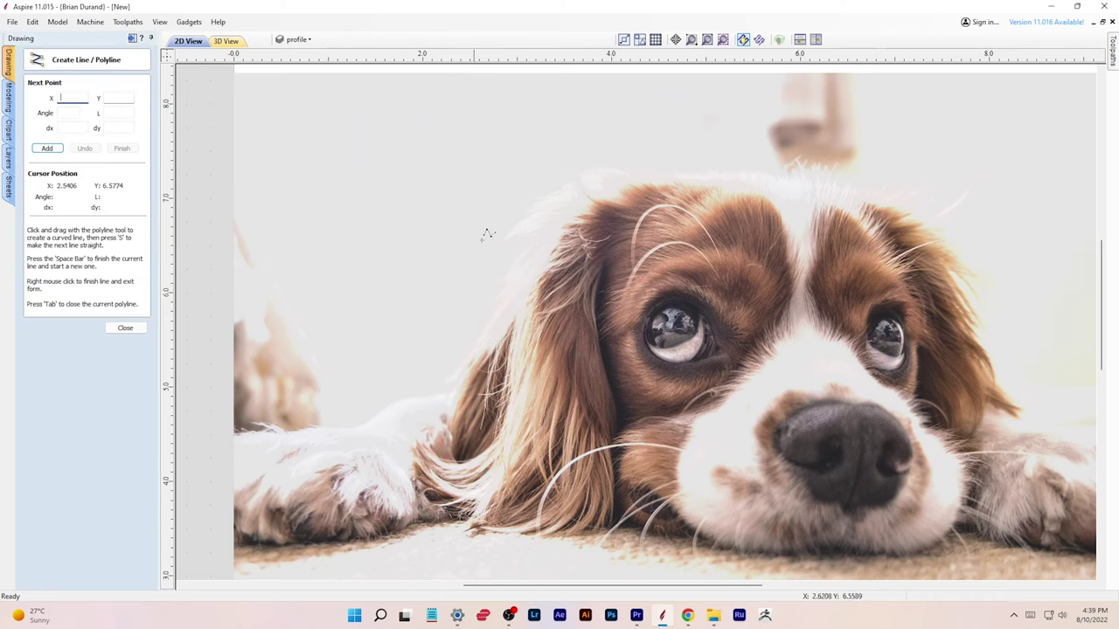
scroll(569, 254, up, 2)
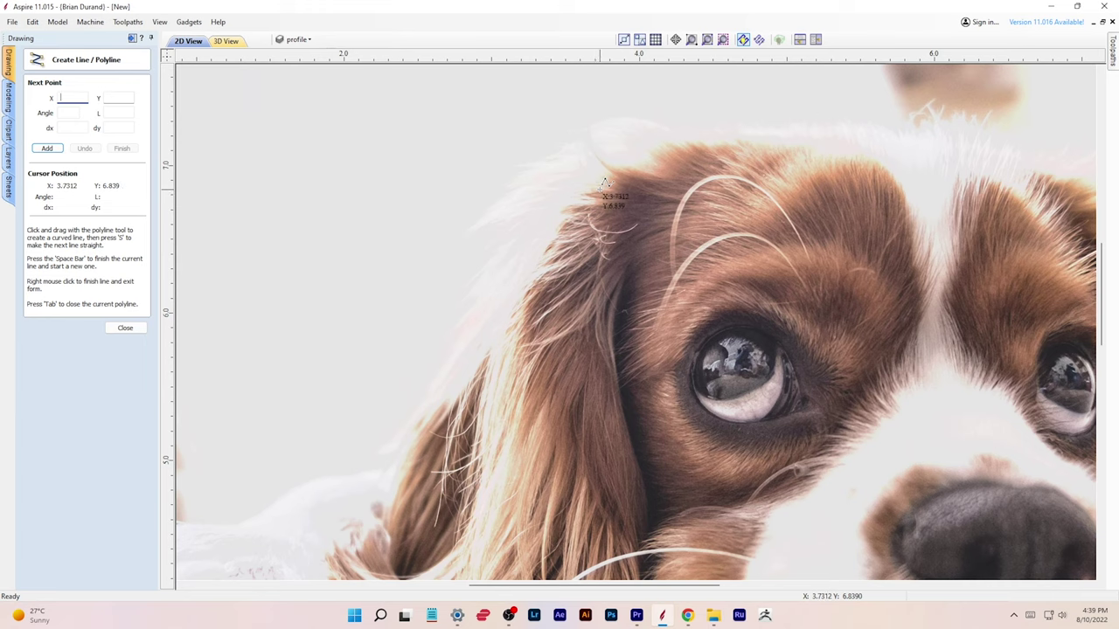
scroll(631, 165, down, 1)
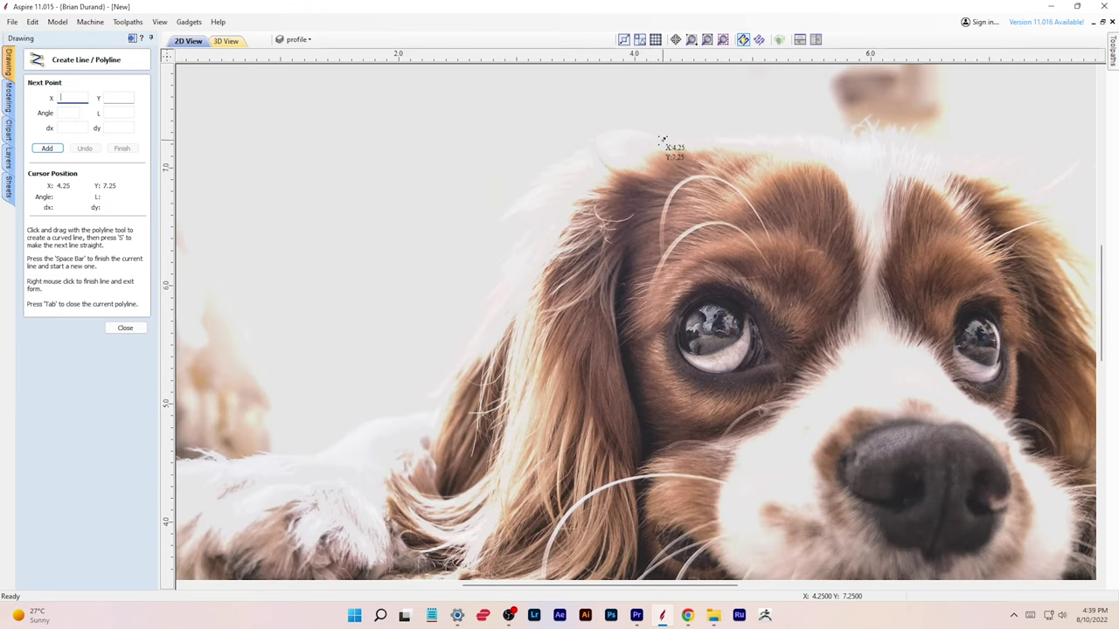
click(661, 147)
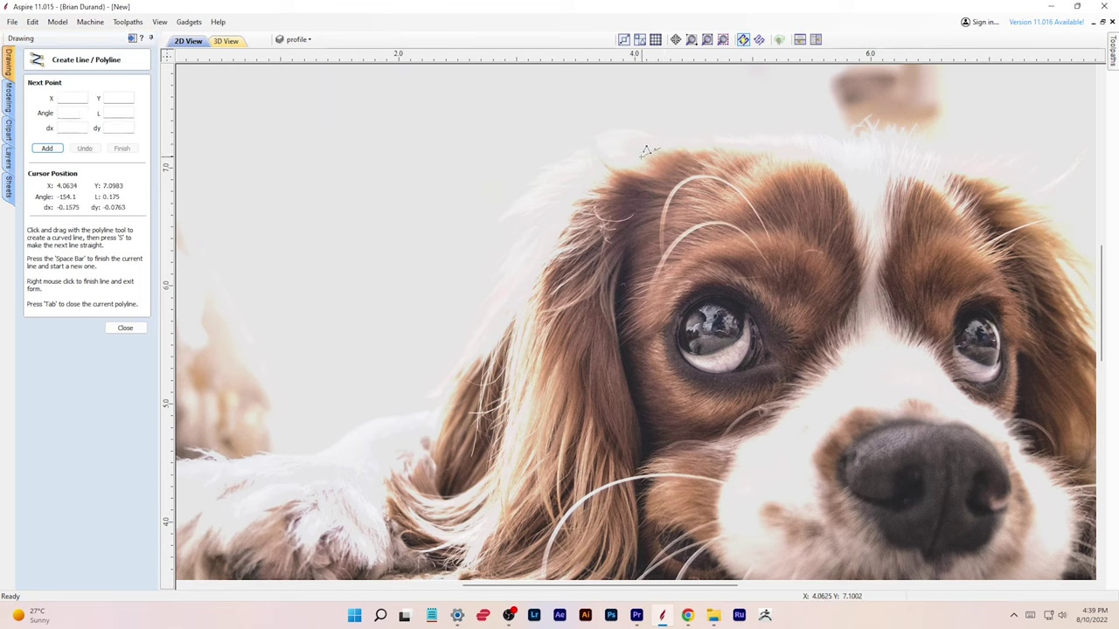
click(633, 168)
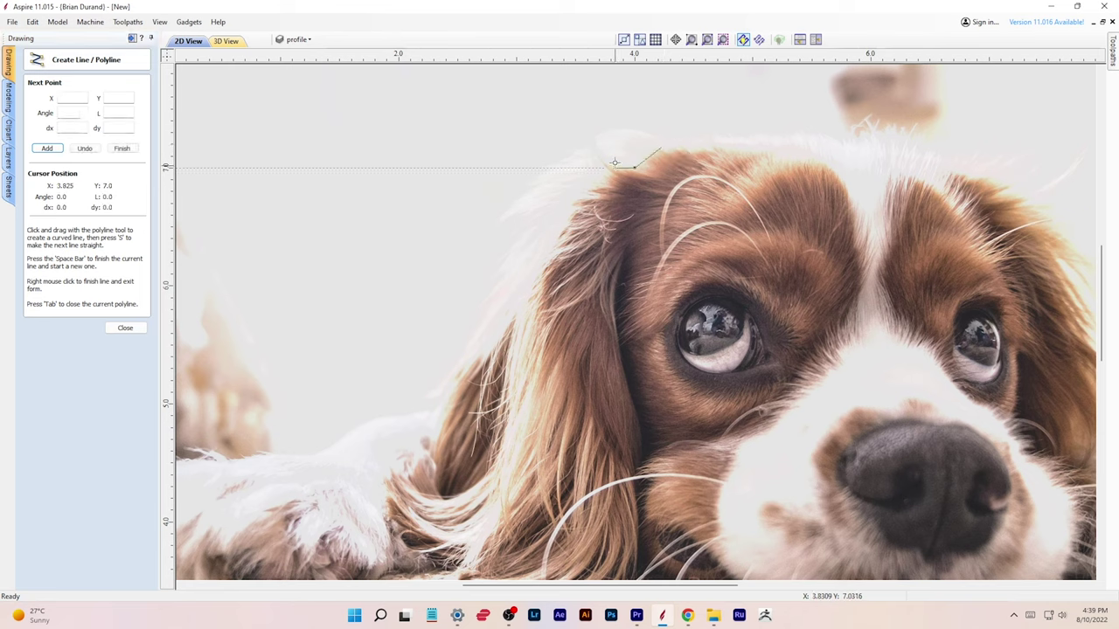
click(614, 166)
click(570, 212)
click(544, 263)
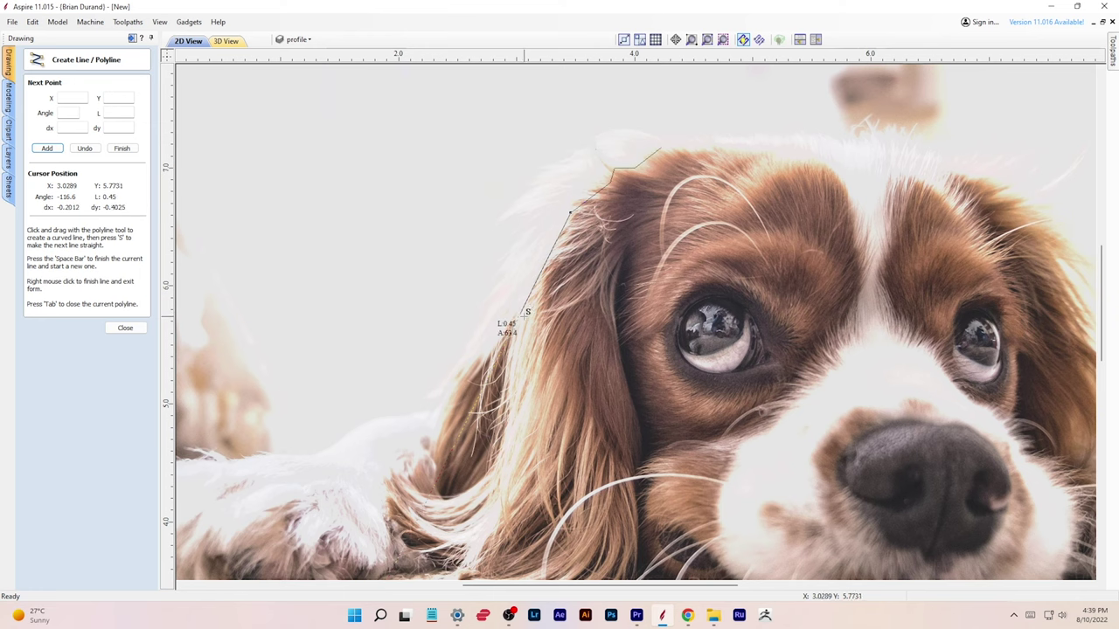
click(520, 312)
click(455, 373)
click(442, 409)
Continue the polyline along the top of the left foreleg to the photo's left edge and down that edge below the paw.
click(407, 416)
click(373, 420)
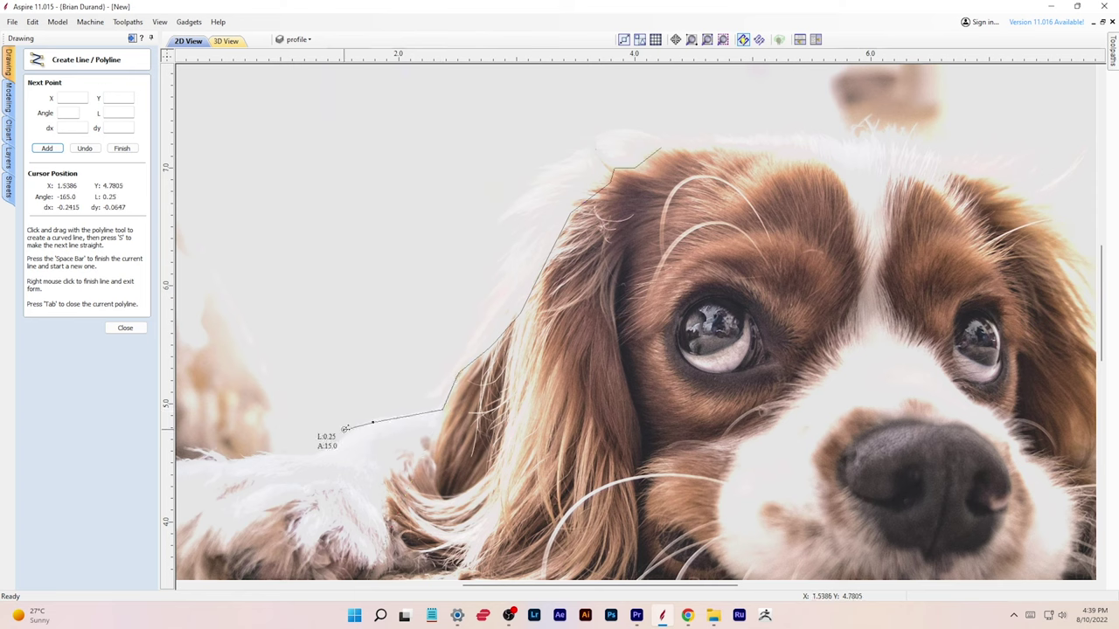
click(333, 442)
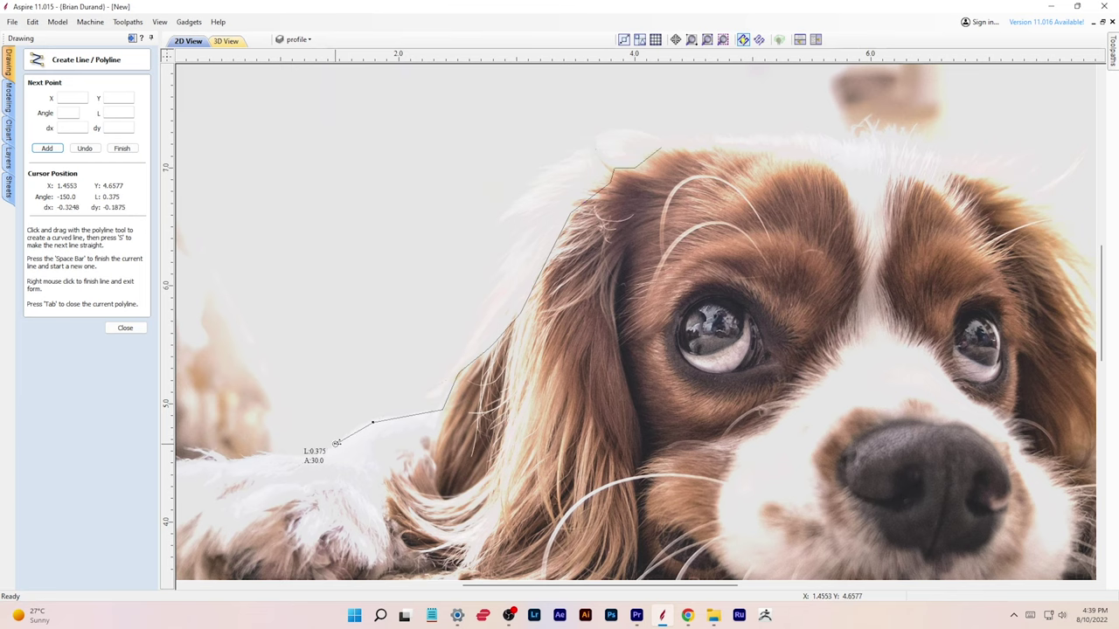
click(309, 461)
click(263, 451)
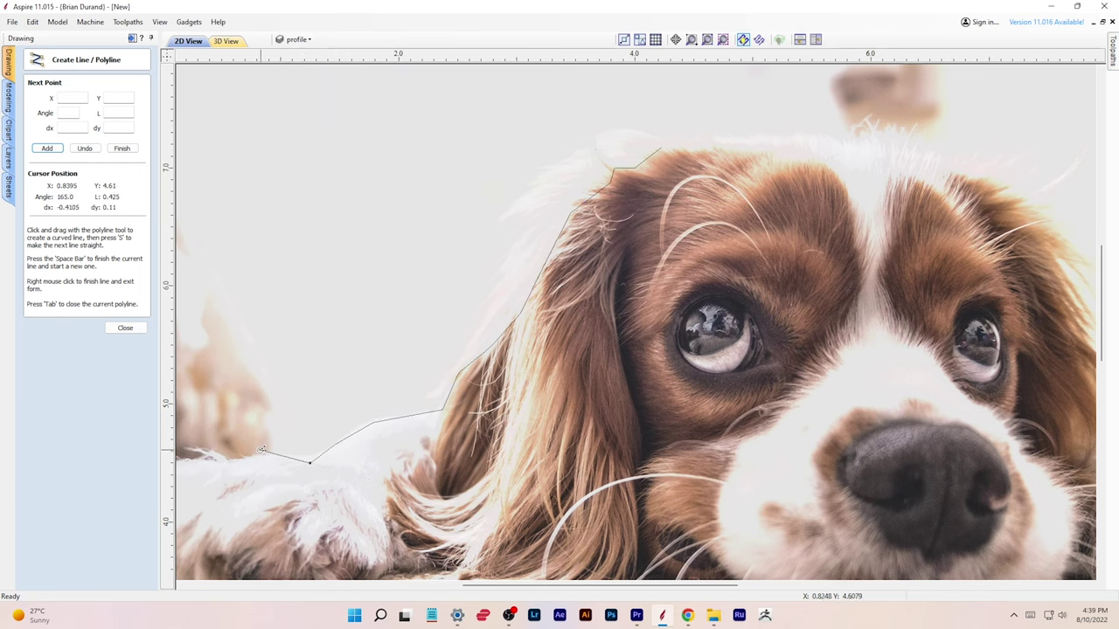
click(213, 448)
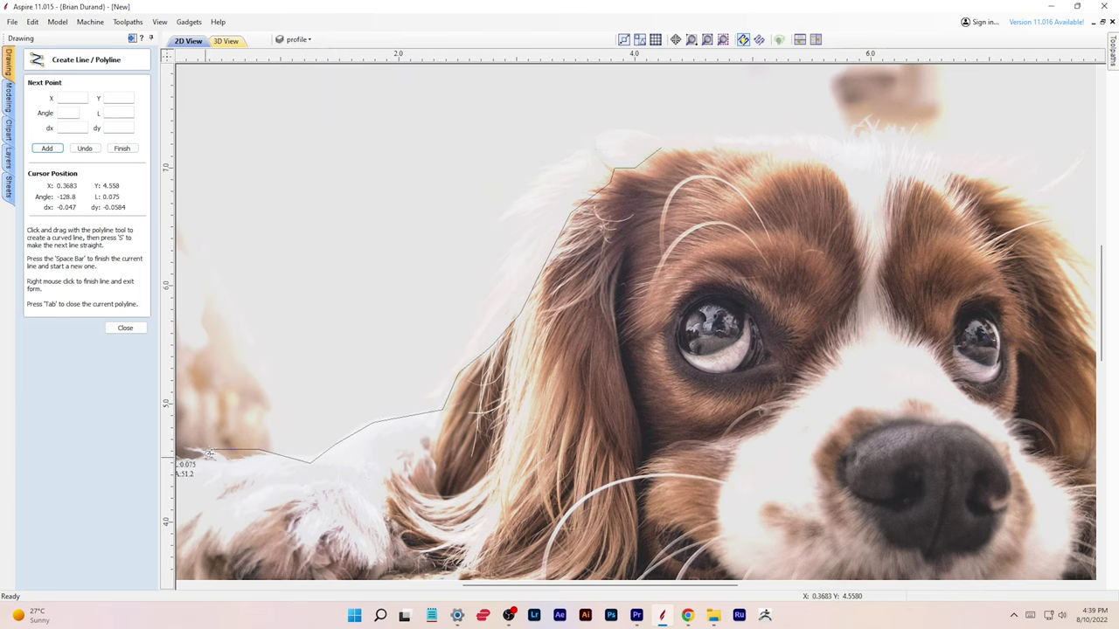
scroll(206, 454, down, 5)
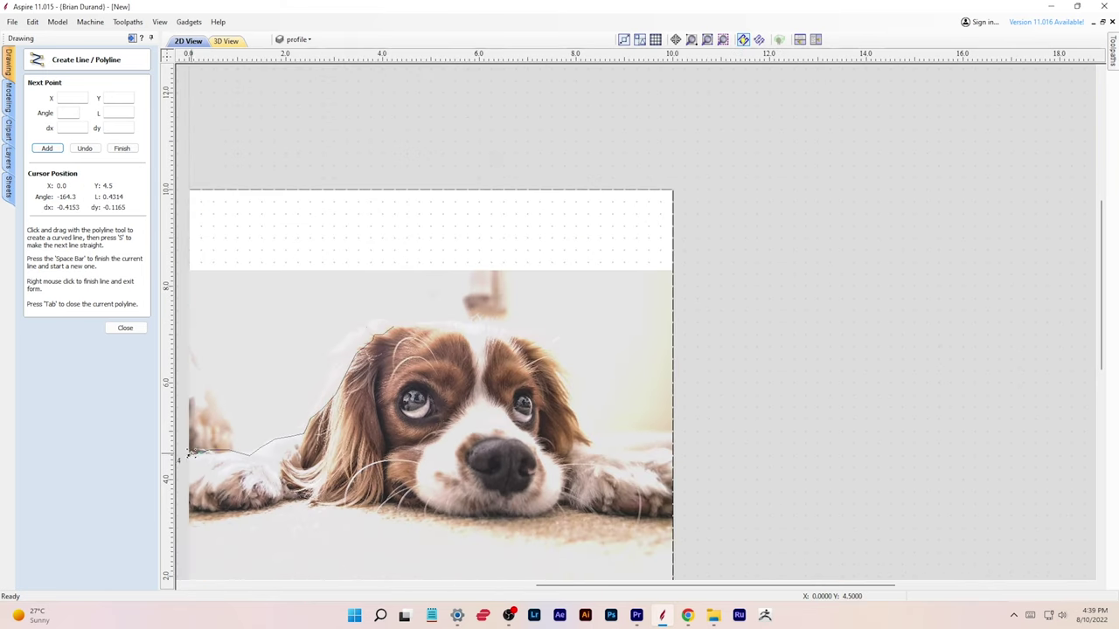
scroll(203, 523, up, 5)
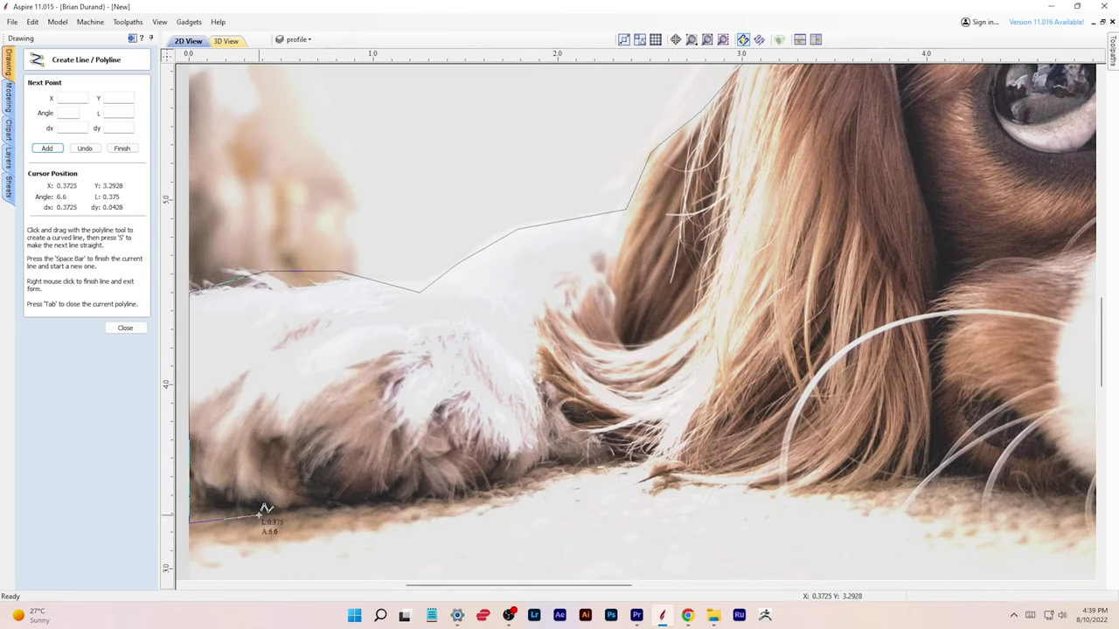
Trace the polyline along the underside of the left paw to where it meets the ear.
click(260, 515)
click(453, 495)
click(538, 473)
click(577, 458)
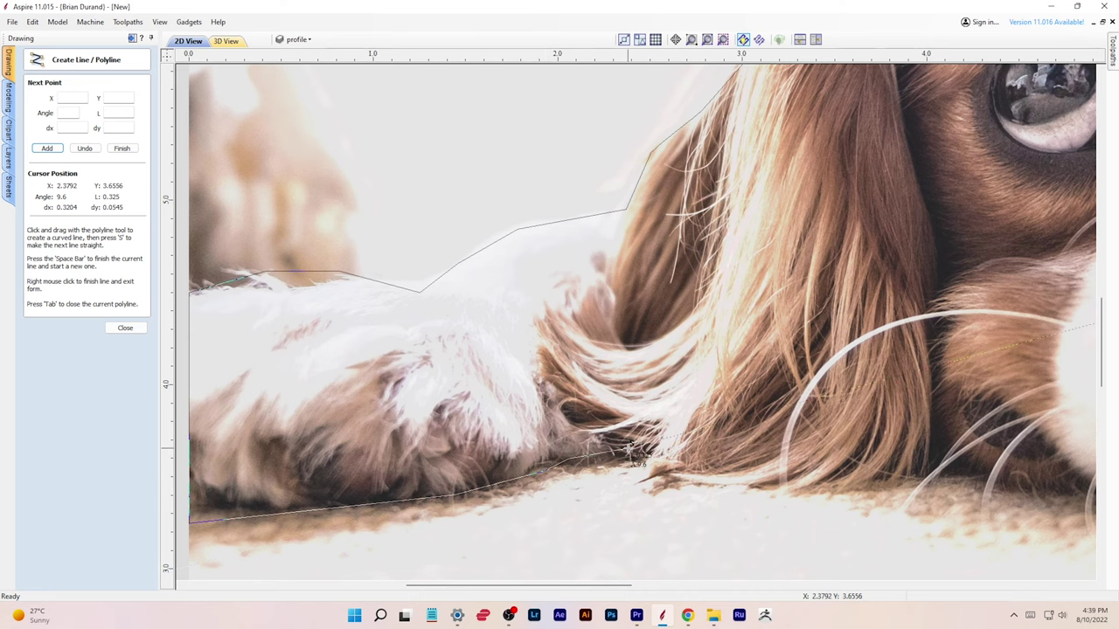
click(628, 449)
Trace the polyline under the left ear's hair tips, up into the gap beside the muzzle and back down to the chin.
click(729, 476)
click(882, 477)
click(935, 463)
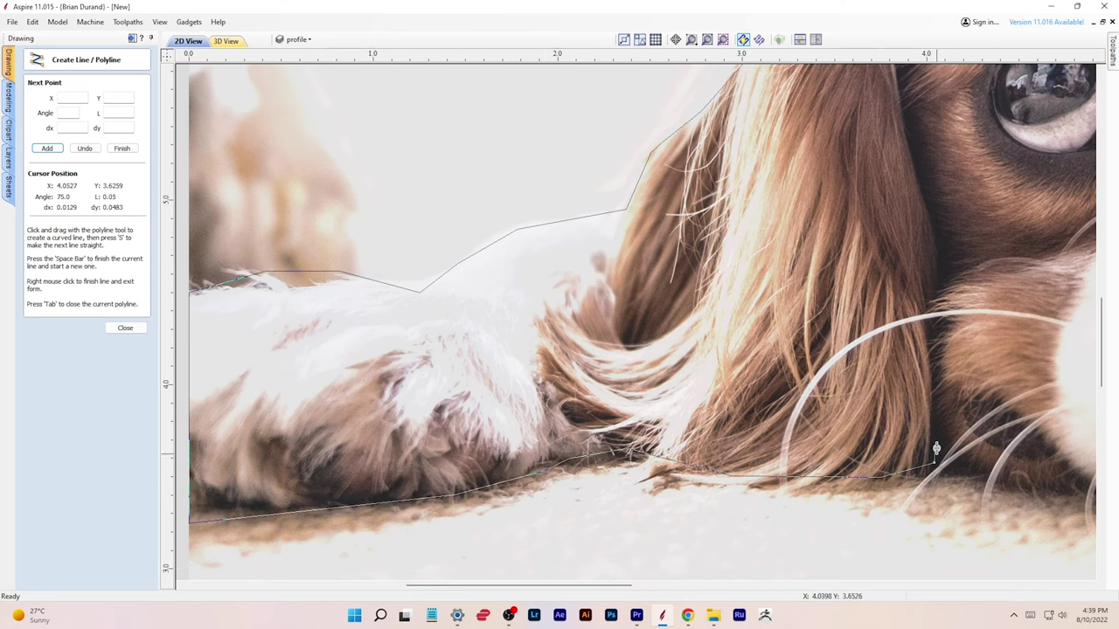
click(942, 432)
click(972, 477)
click(1063, 493)
Trace the polyline along the bottom of the dog's muzzle and chin.
middle_drag(1066, 492, 416, 461)
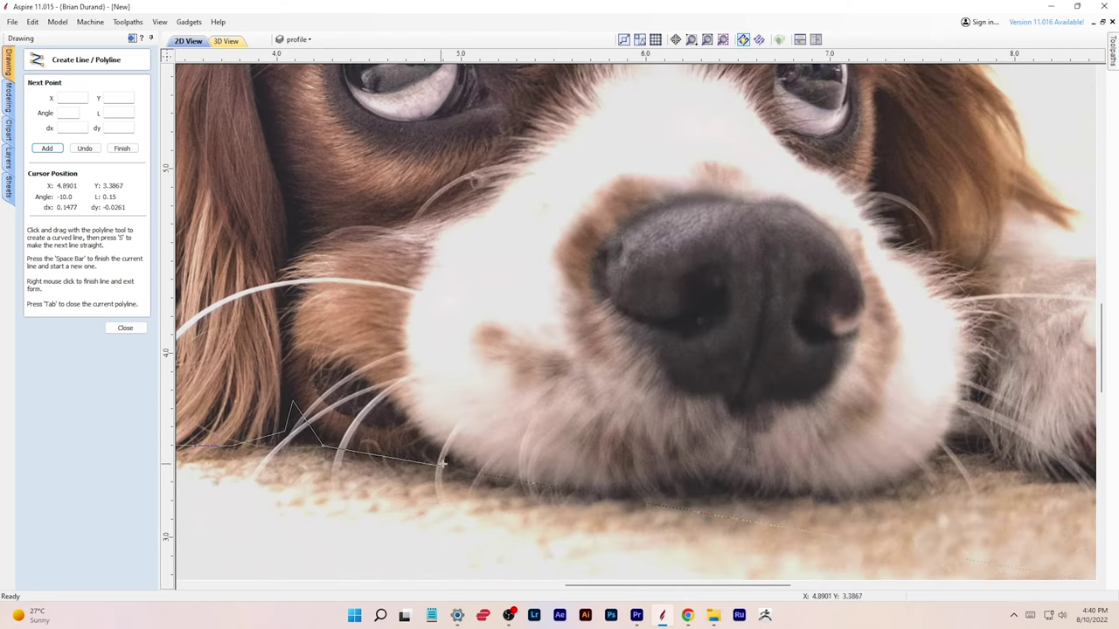
click(489, 481)
click(622, 497)
click(785, 494)
click(855, 494)
click(918, 479)
Trace the polyline up the right cheek and back down the gap between the muzzle and the right foreleg.
click(949, 441)
click(967, 385)
click(970, 355)
click(981, 335)
click(994, 367)
click(980, 422)
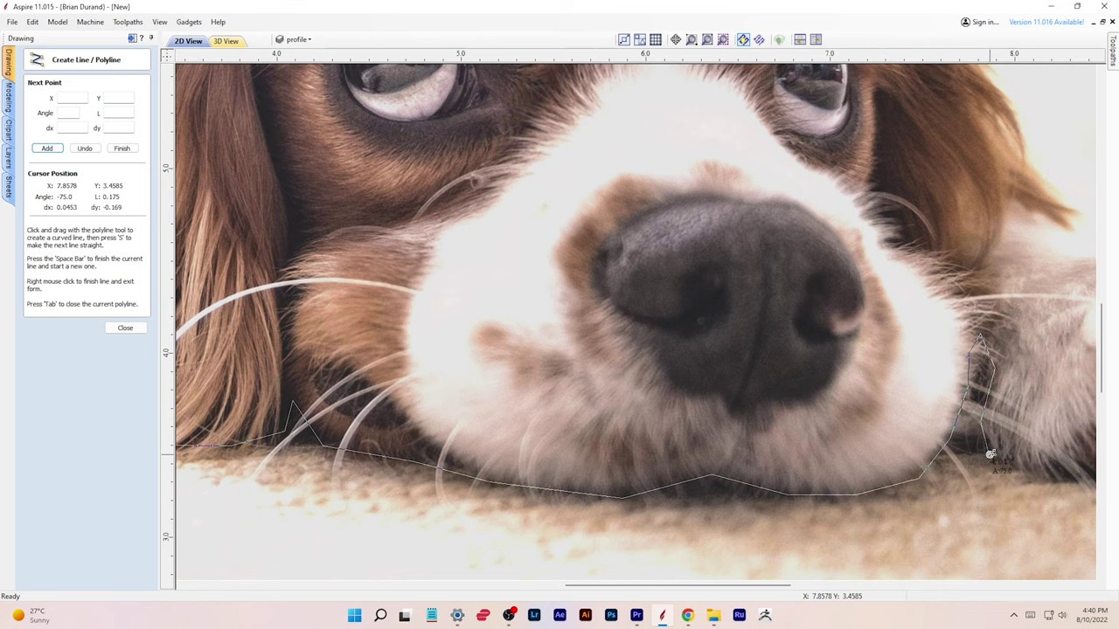
click(990, 457)
Trace the polyline along the underside of the right paw to the photo's right edge.
click(1040, 472)
middle_drag(1040, 472, 662, 445)
click(750, 467)
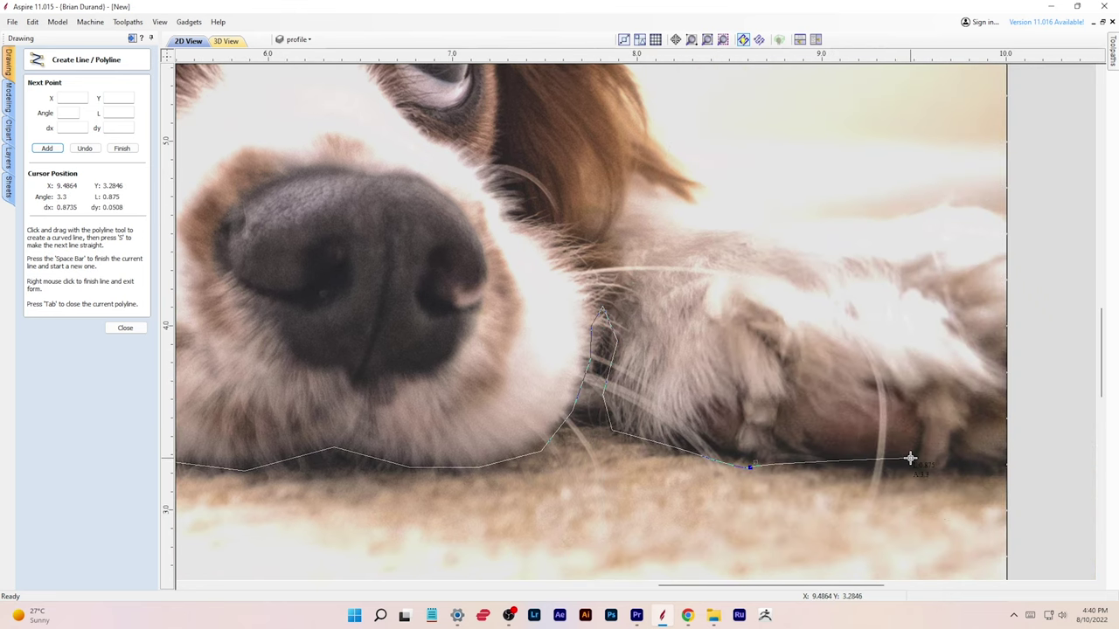
click(910, 458)
middle_drag(910, 458, 581, 432)
click(676, 441)
Run the polyline up the photo's right edge and along the top of the right foreleg toward the ear.
click(675, 195)
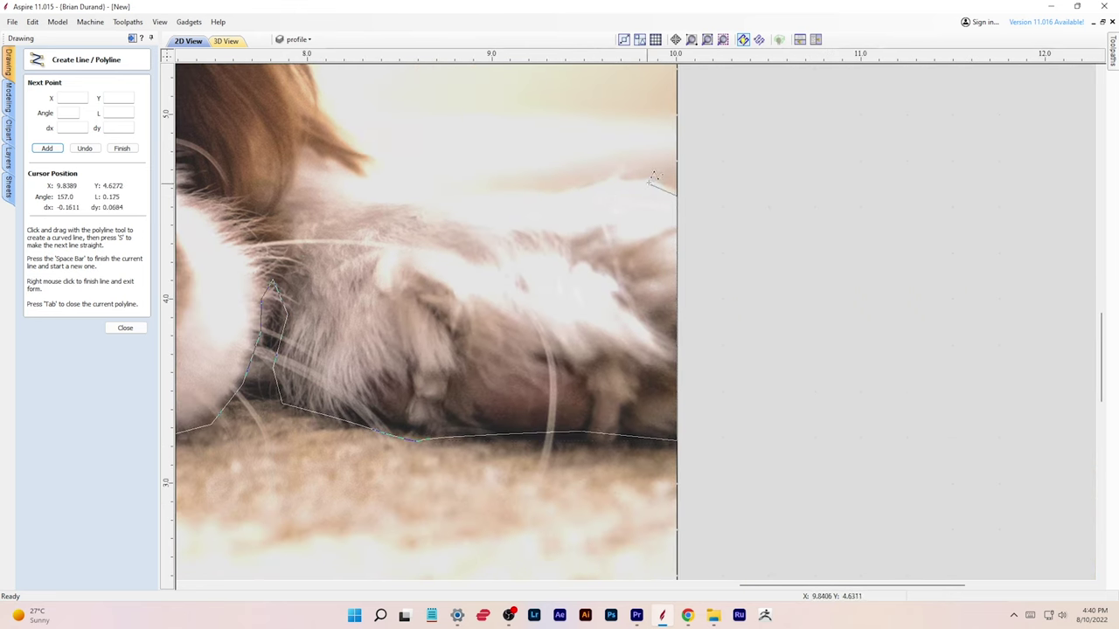
click(646, 180)
click(621, 180)
click(620, 164)
click(593, 187)
click(548, 193)
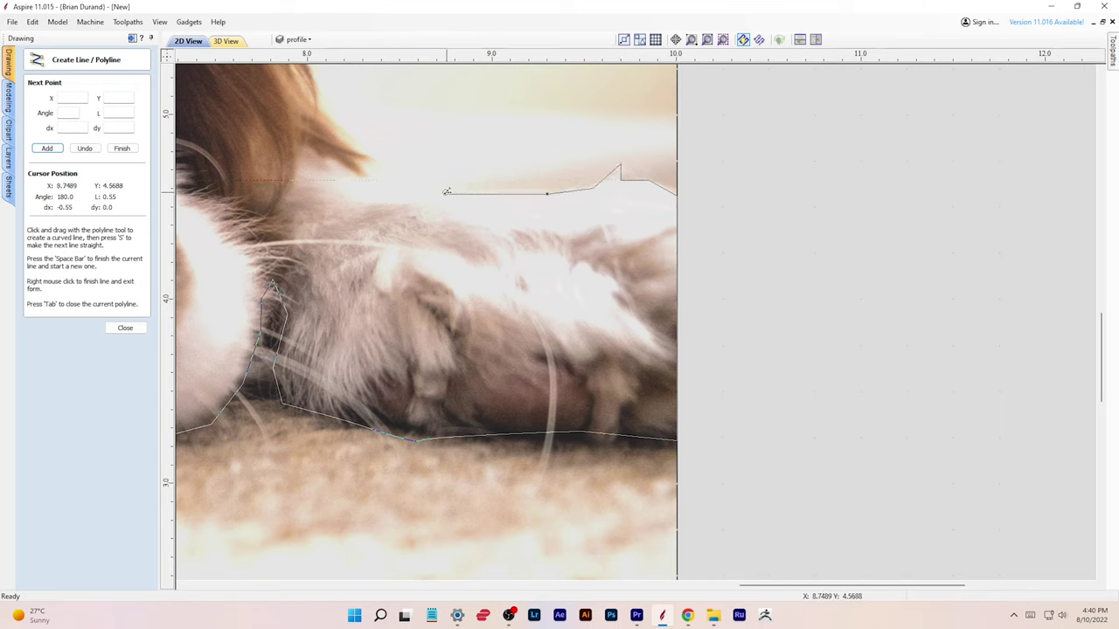
click(340, 195)
Trace the polyline around the lower hair tips of the right ear and onto its outer edge.
click(307, 160)
drag(335, 161, 367, 180)
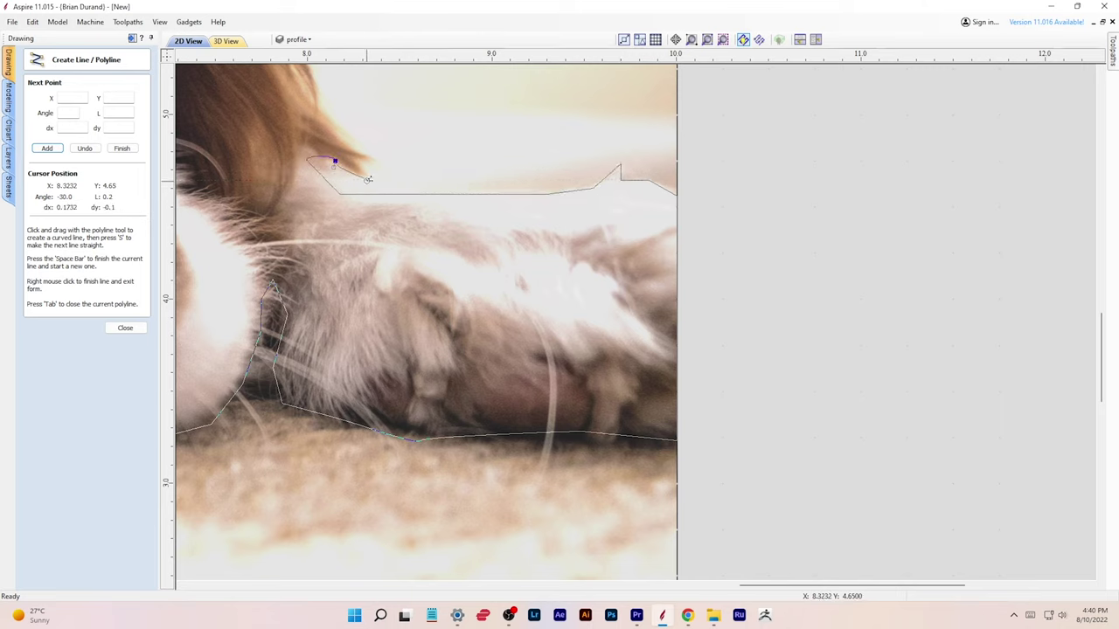
click(353, 161)
click(354, 147)
click(317, 105)
Trace the polyline up the right ear's outer edge, following the lower pointed hair tufts.
middle_drag(316, 106, 531, 526)
drag(517, 473, 498, 435)
click(466, 408)
click(496, 432)
click(453, 372)
click(497, 413)
Outline the larger pointed hair tufts midway up the right ear with zigzag polyline segments.
click(461, 352)
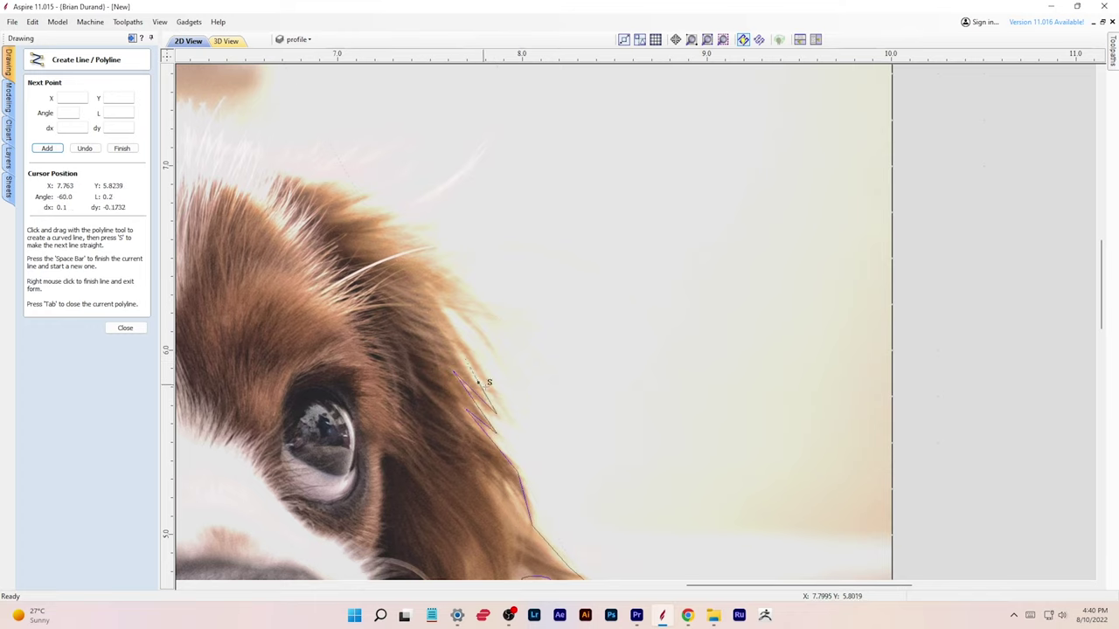
click(509, 428)
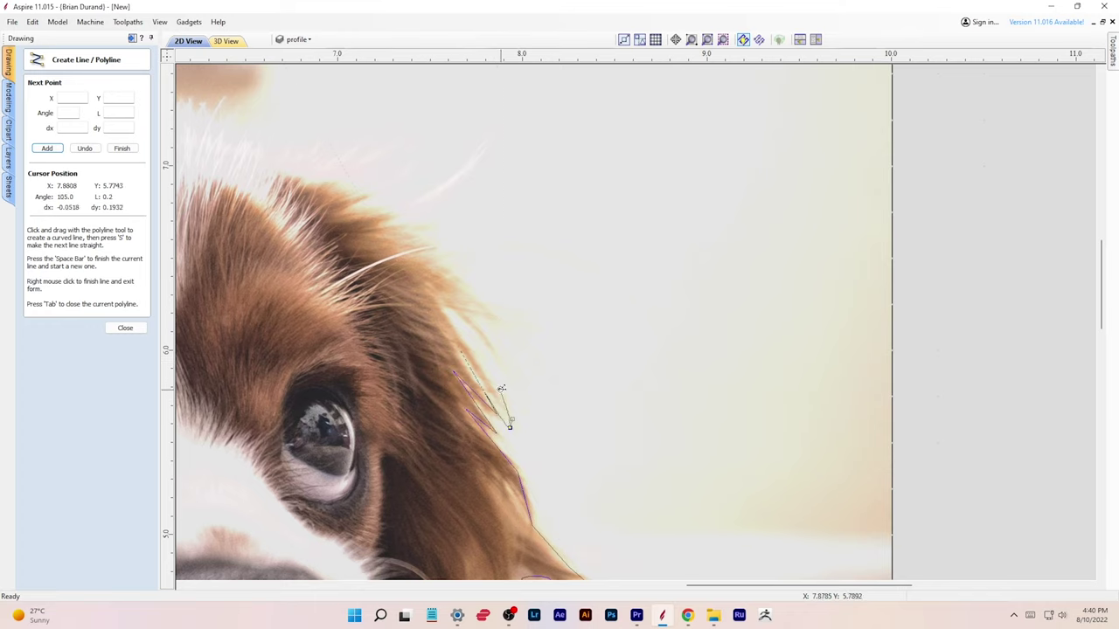
drag(504, 372, 473, 316)
click(473, 317)
click(505, 325)
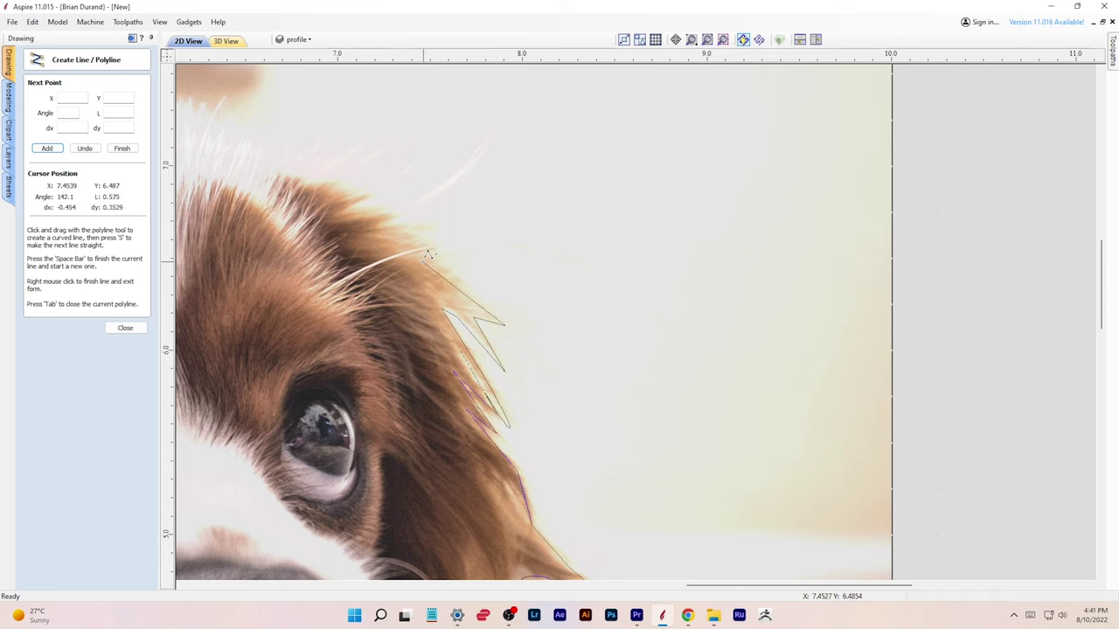
Trace the polyline up the rest of the right ear's outer edge and over its crown toward the head.
click(414, 248)
click(384, 212)
click(382, 209)
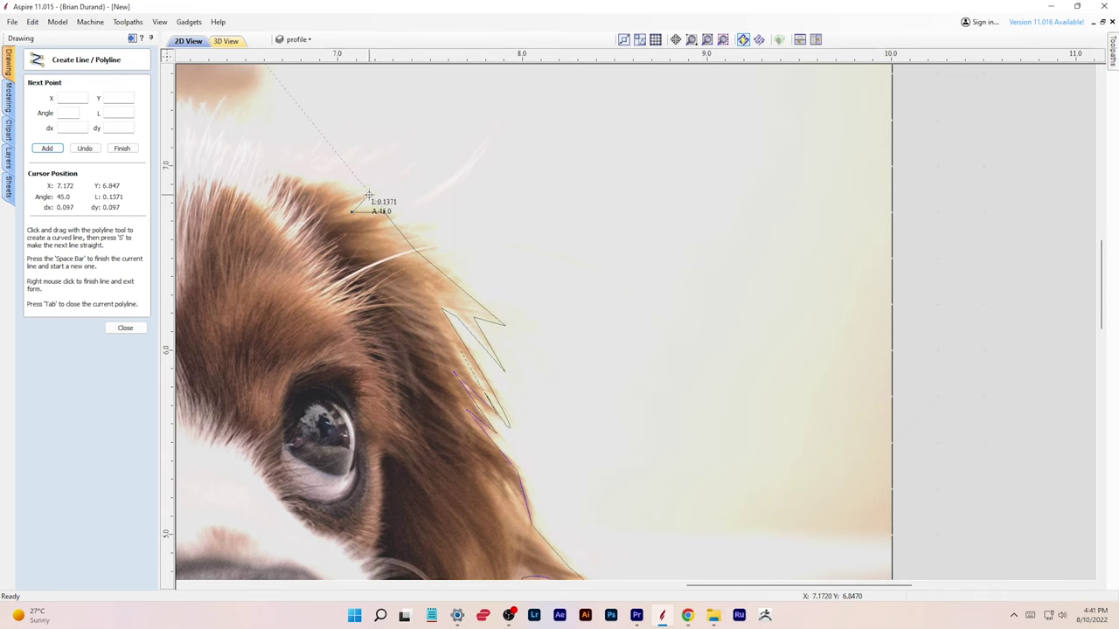
click(369, 194)
click(343, 193)
Trace the polyline across the top of the head and close it at the left ear, finishing the dog outline.
middle_drag(262, 166, 669, 213)
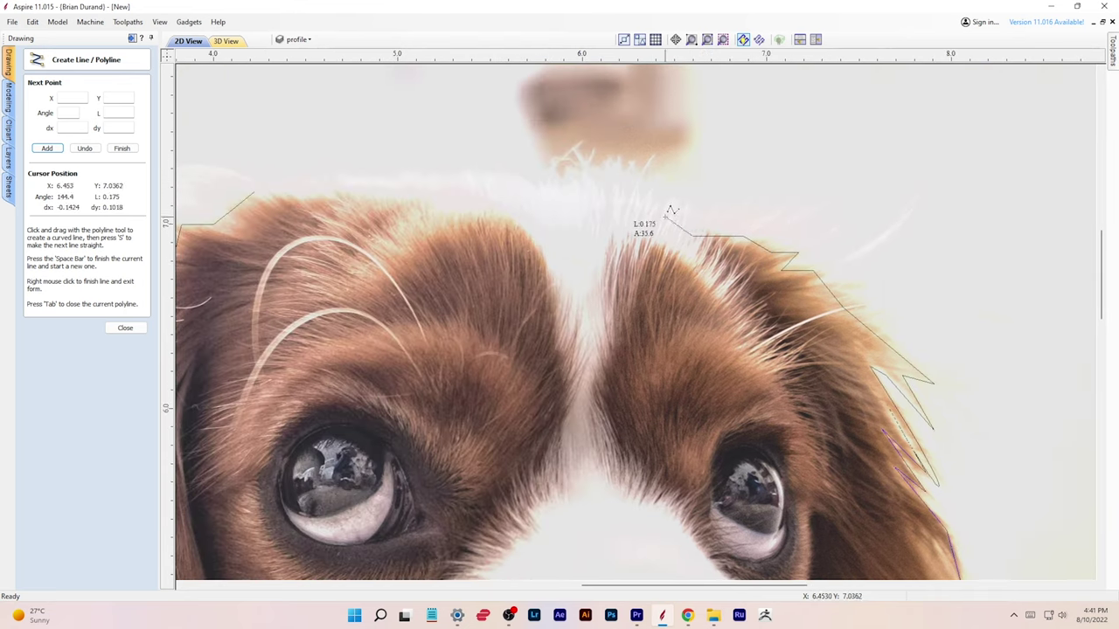
click(693, 263)
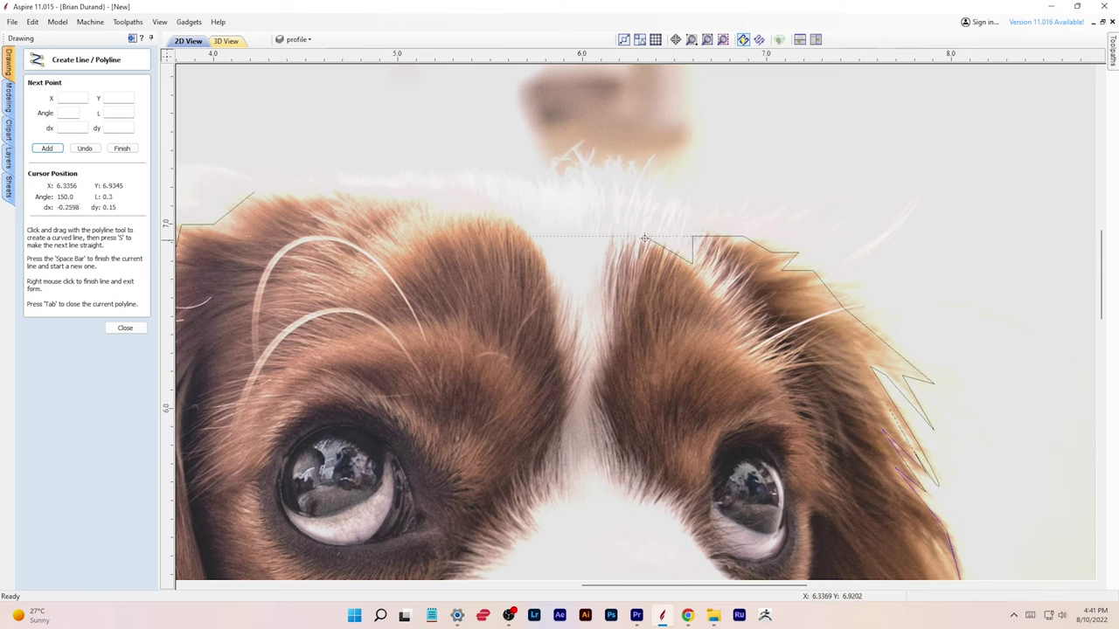
click(463, 197)
click(329, 194)
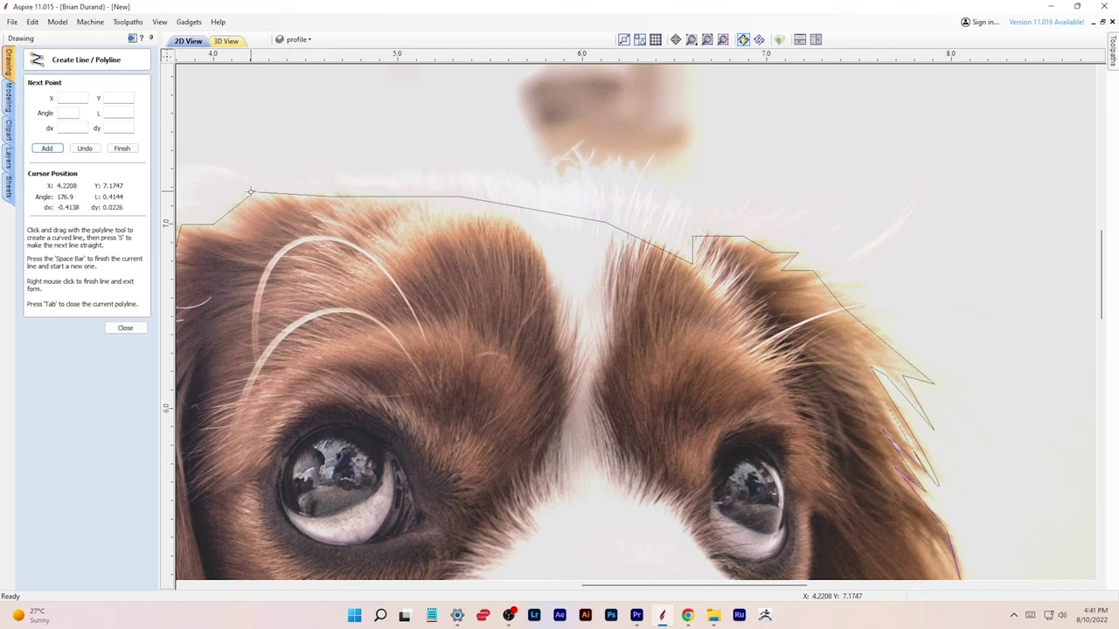
click(251, 191)
scroll(275, 238, down, 4)
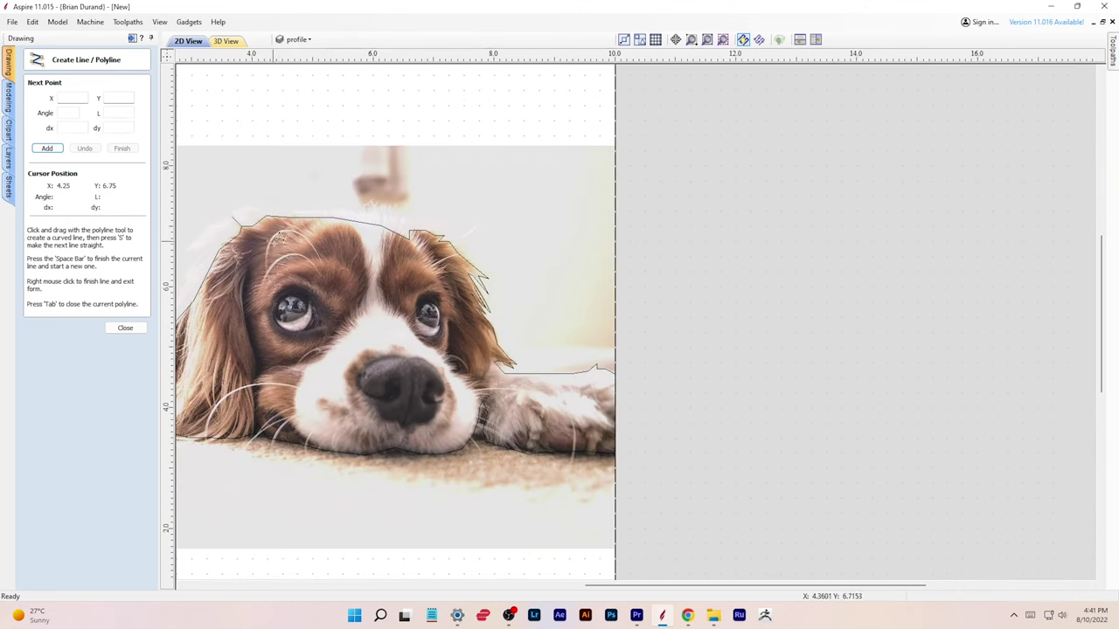
scroll(281, 301, down, 3)
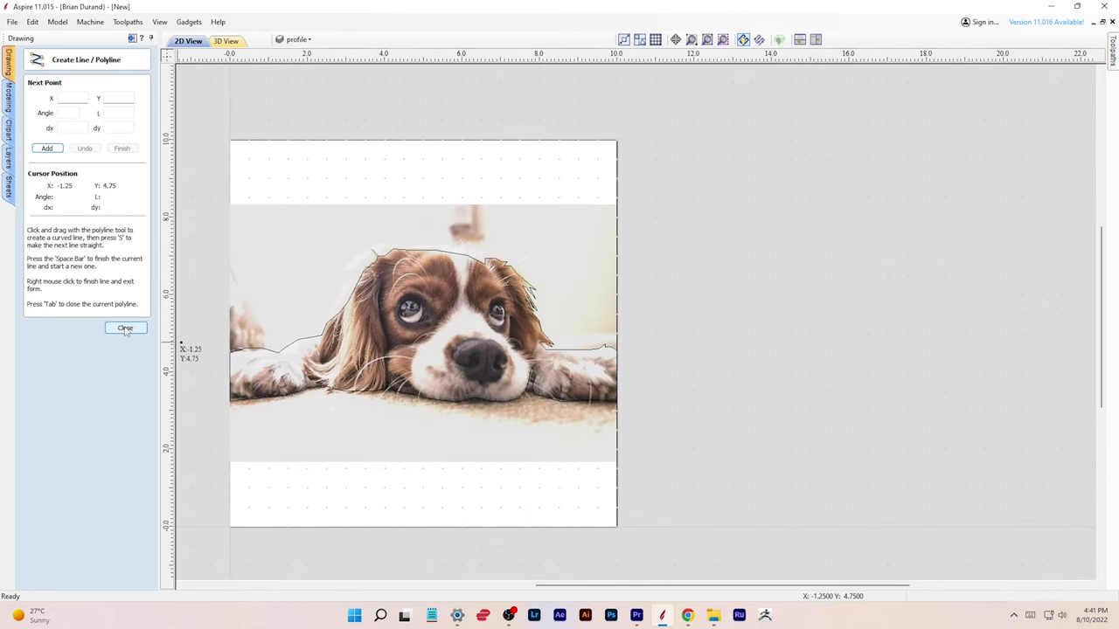
click(125, 329)
Open the dog outline for node editing and raise its bottom-left corner node to the left paw's lower edge.
click(294, 350)
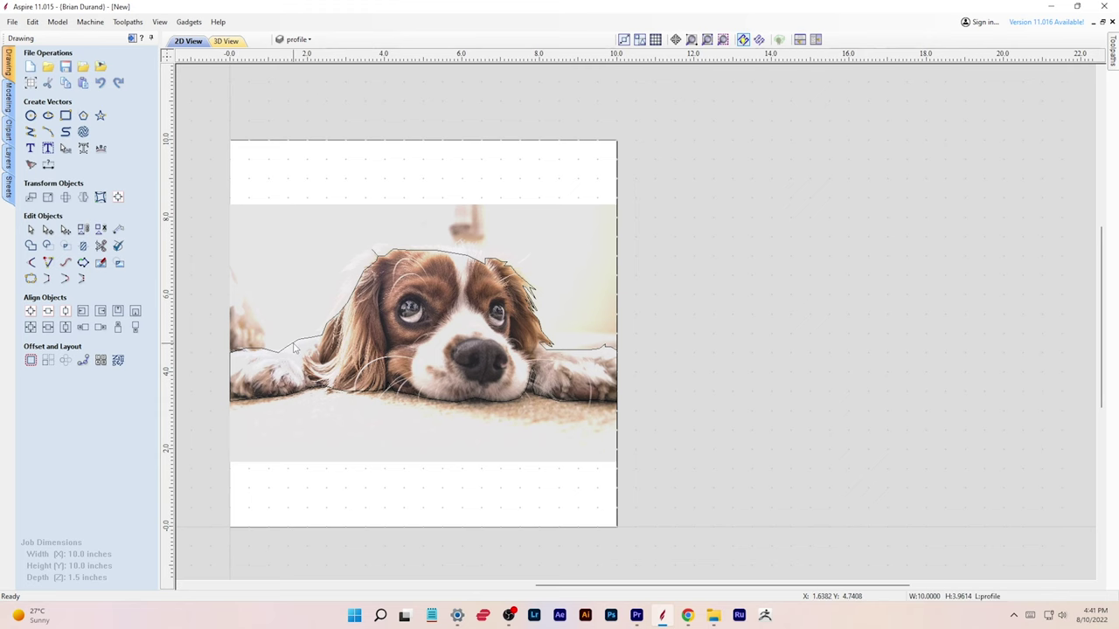
scroll(274, 413, up, 1)
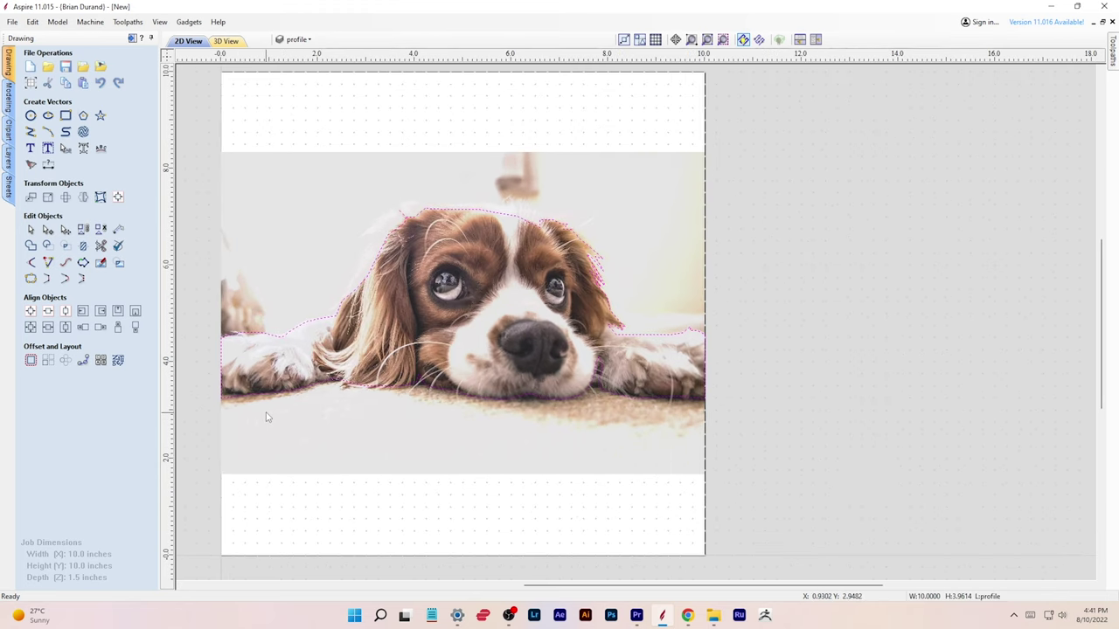
scroll(269, 411, down, 1)
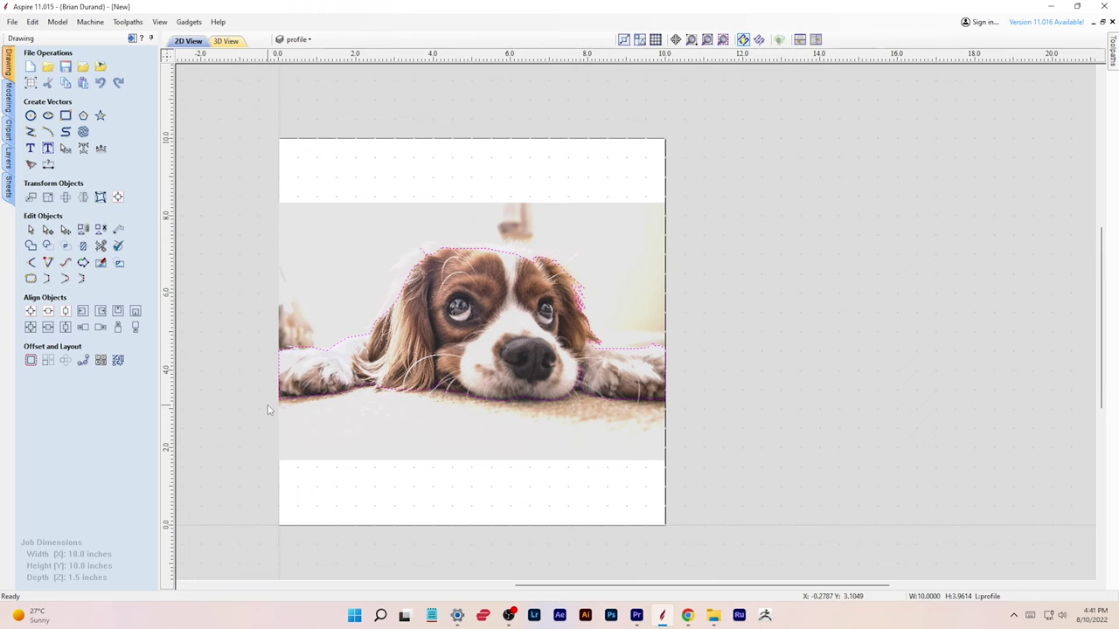
key(n)
scroll(271, 411, up, 4)
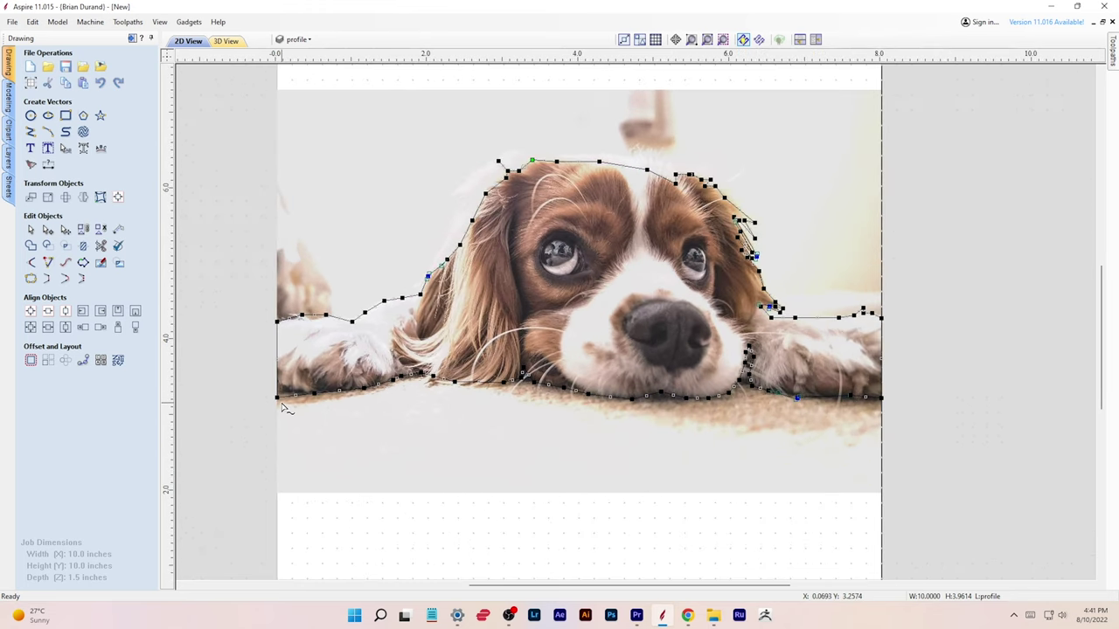
scroll(282, 404, up, 2)
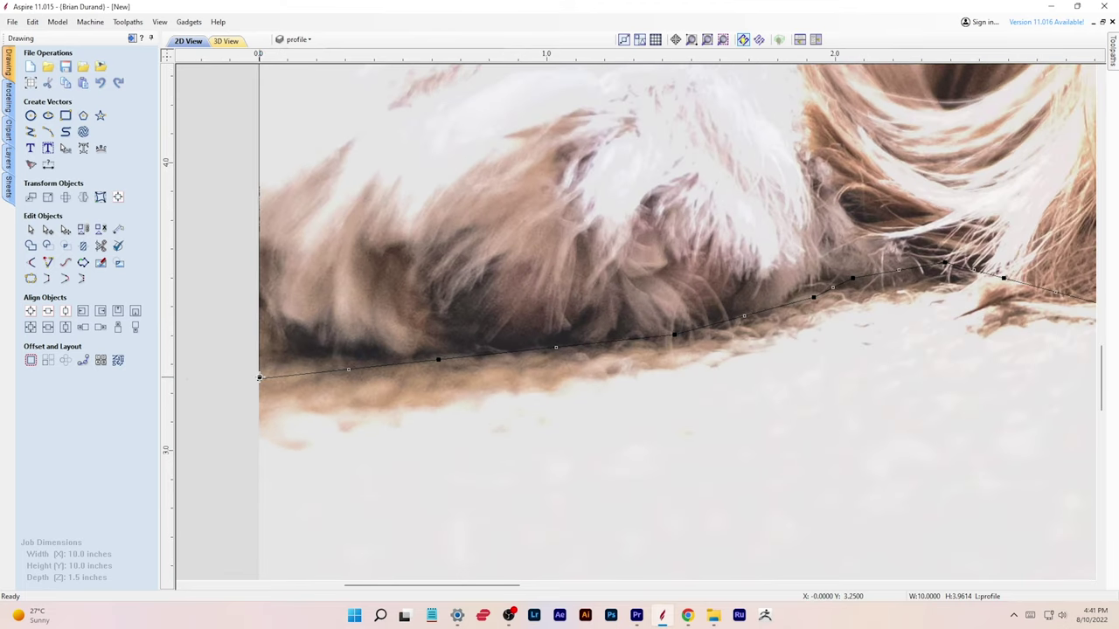
drag(261, 376, 259, 356)
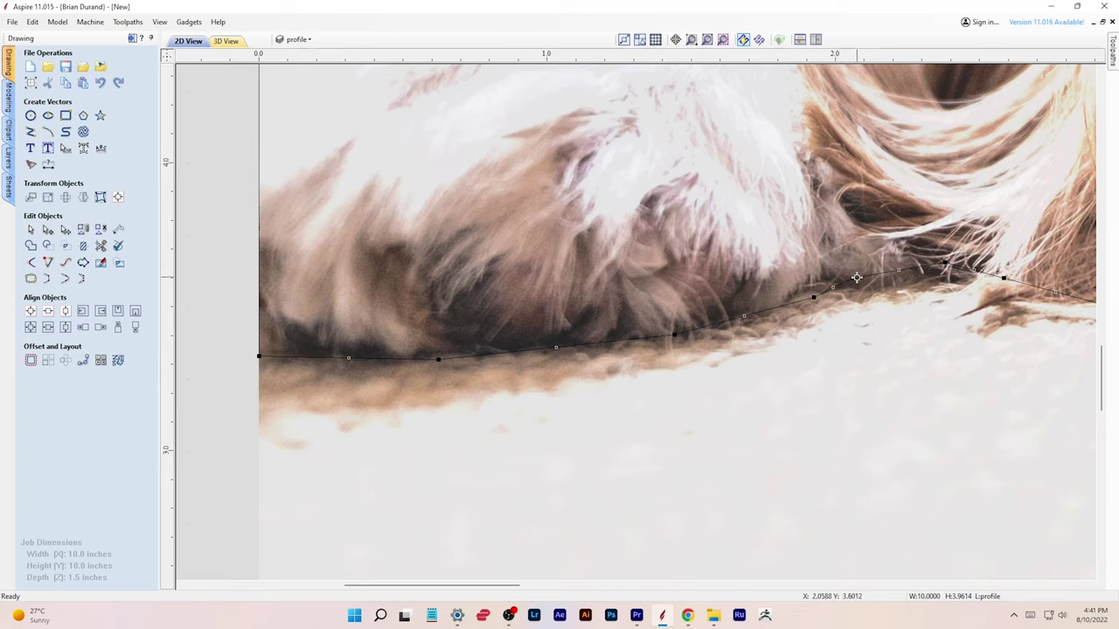
Insert extra nodes where the left paw meets the ear along the bottom edge and shift them to the fur line.
drag(856, 278, 829, 272)
key(p)
scroll(846, 311, down, 2)
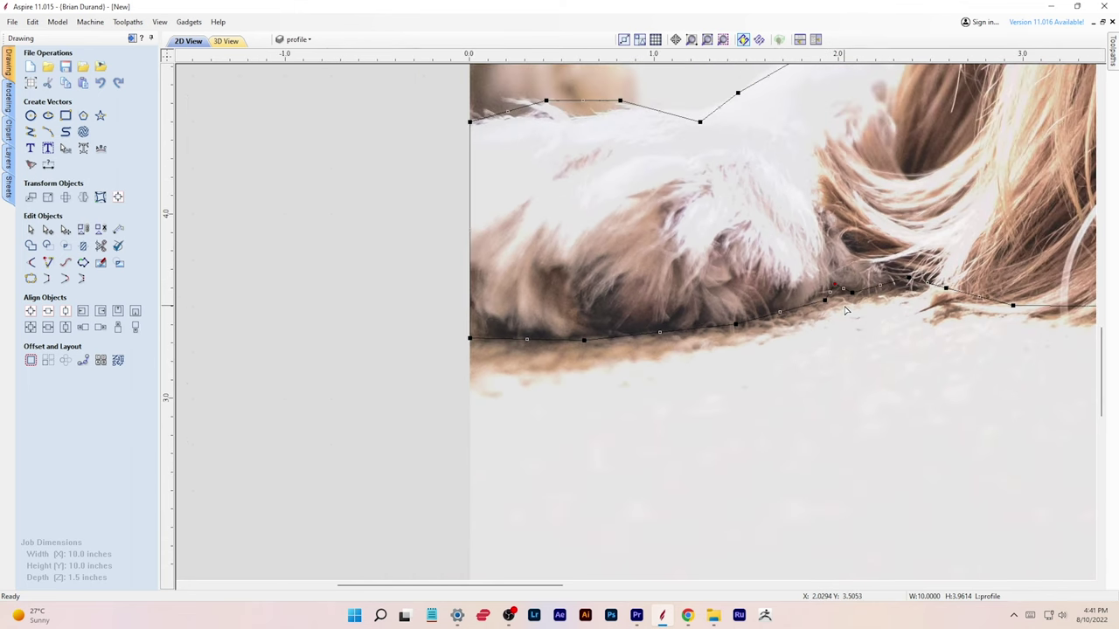
scroll(846, 311, down, 1)
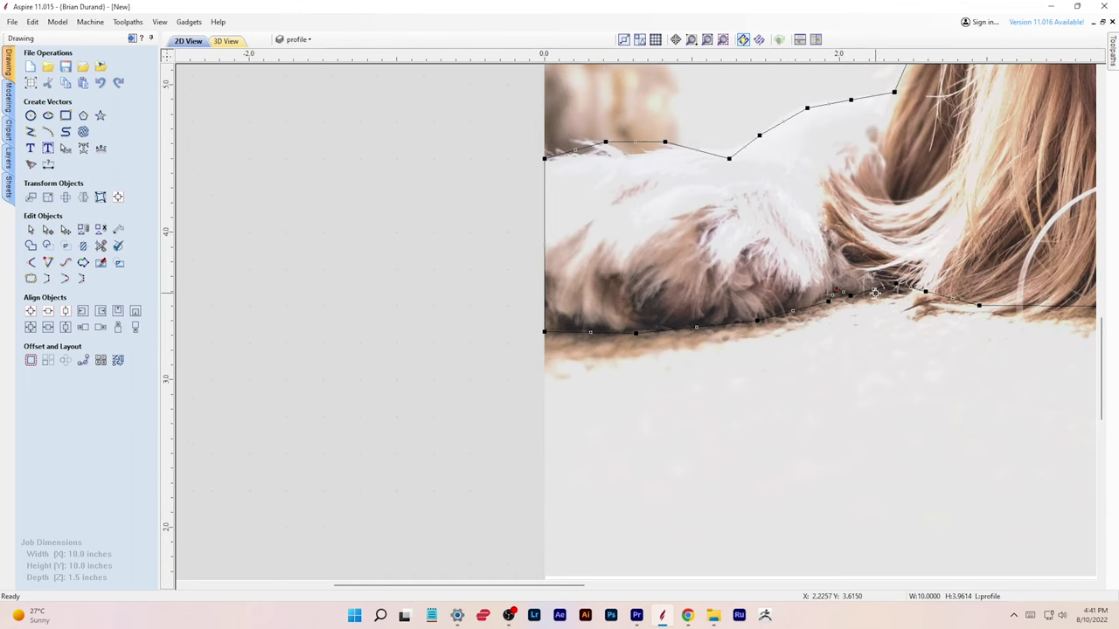
key(p)
scroll(846, 319, up, 3)
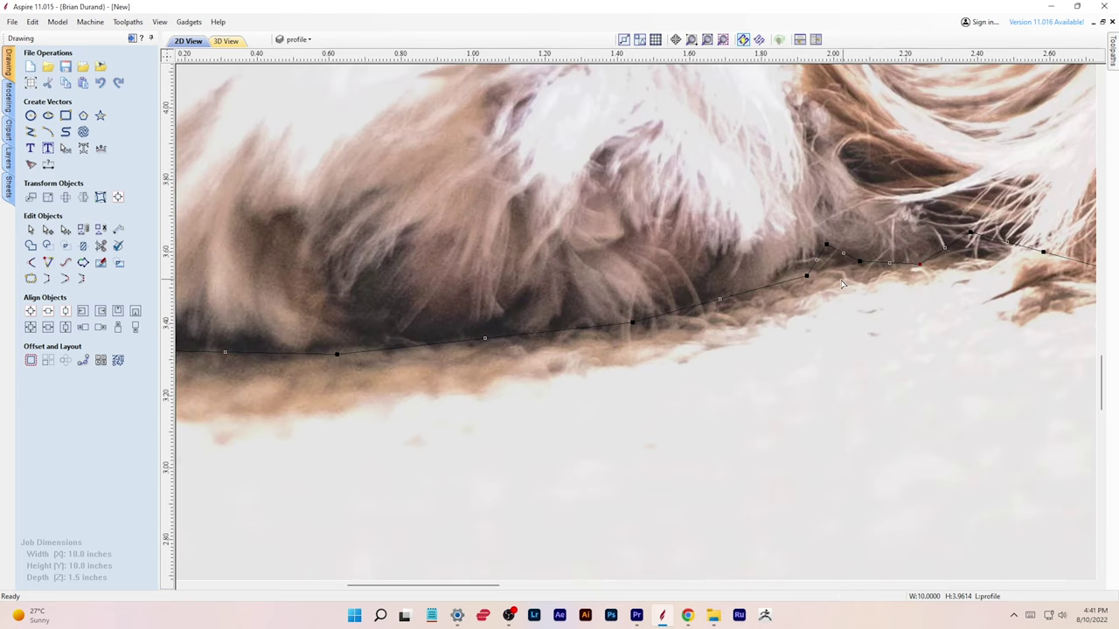
Move the outline nodes along the top of the left paw to follow the fur more closely.
scroll(733, 296, down, 3)
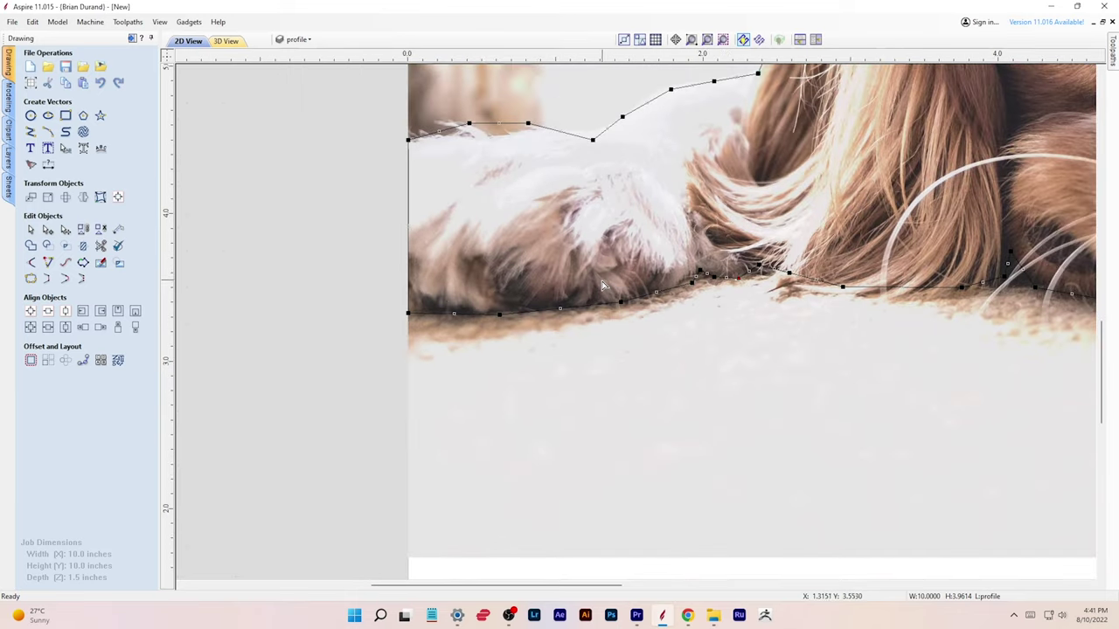
drag(470, 122, 522, 130)
drag(590, 139, 592, 136)
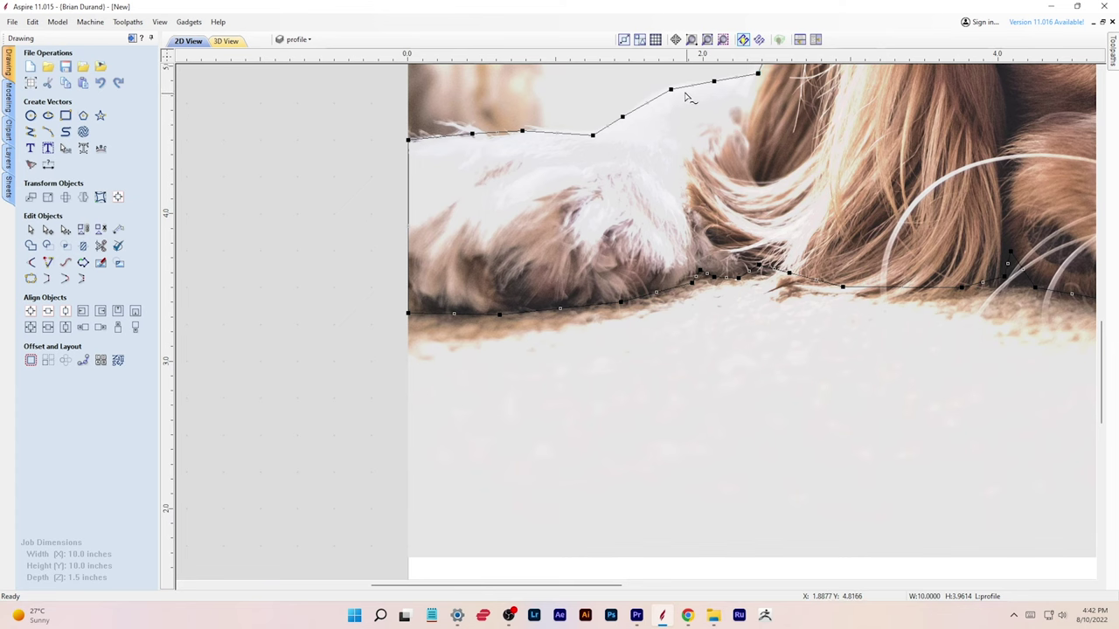
Nudge the node on the left foreleg's rise and pull the corner node beside the ear down and inward.
scroll(743, 157, up, 1)
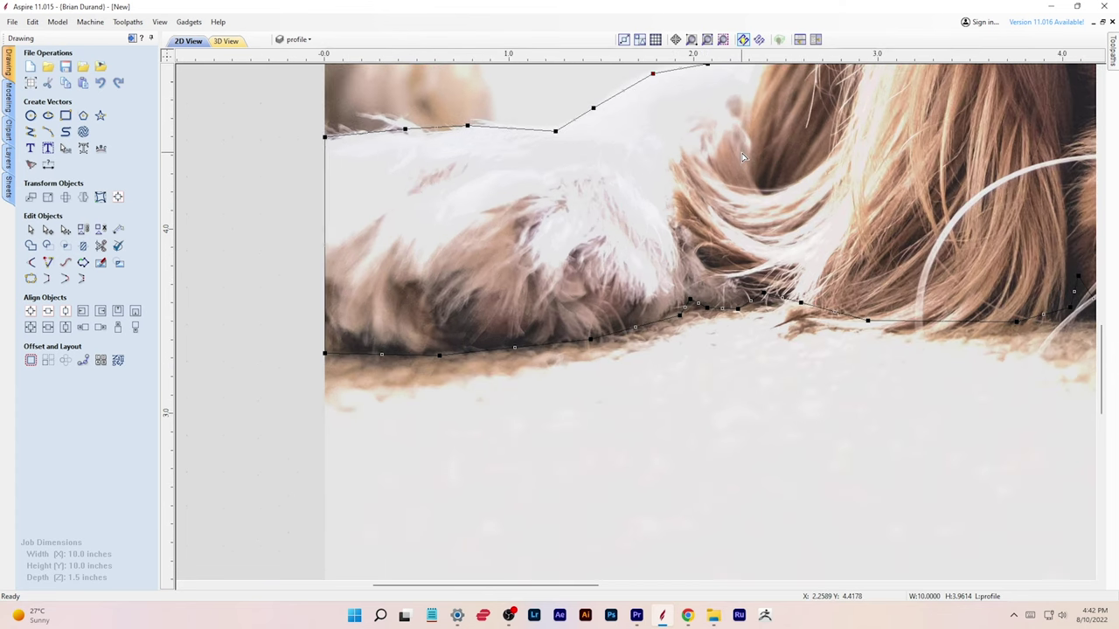
middle_drag(742, 157, 734, 371)
scroll(670, 331, up, 2)
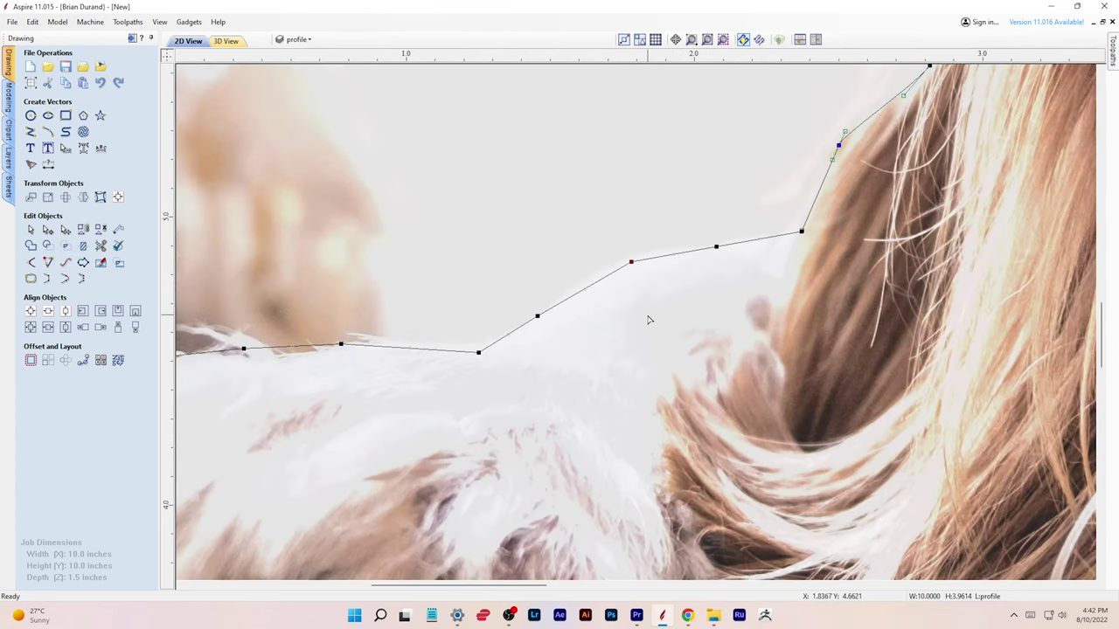
key(Up)
click(801, 232)
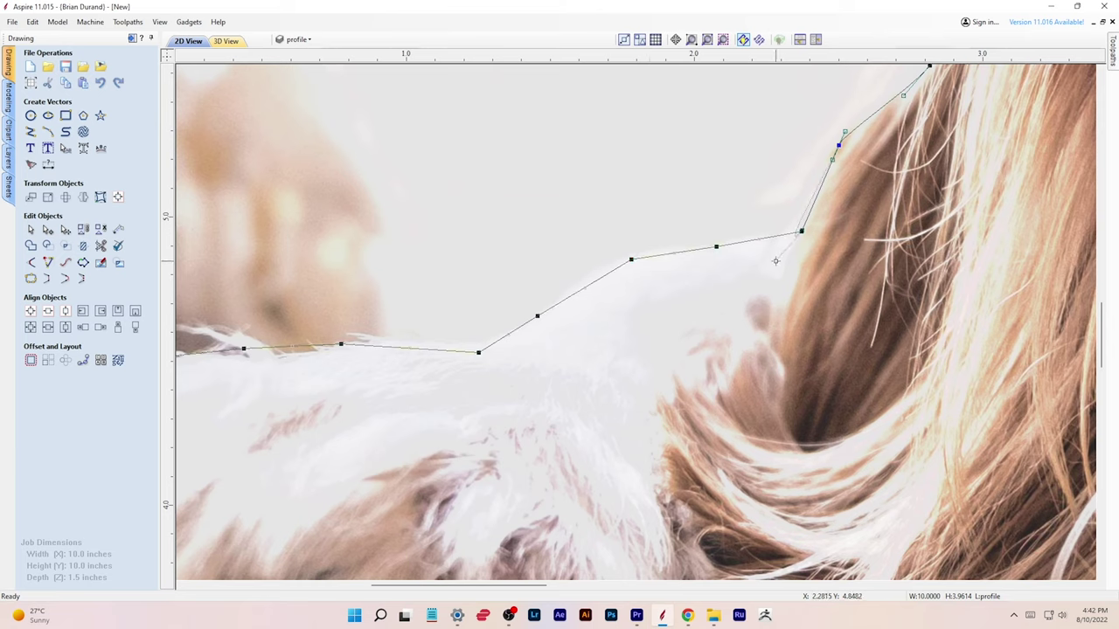
click(57, 21)
mouse_move(55, 35)
click(48, 35)
Nudge the nodes along the top of the left foreleg in small increments to match its upper edge.
key(Left)
key(Left)
key(Left)
key(Down)
key(Down)
key(Down)
key(Down)
key(Left)
key(Left)
key(Left)
key(Left)
key(Left)
key(Down)
key(Down)
key(Down)
key(Down)
key(Down)
key(Right)
Finish node editing of the dog outline and arrange the 2D and 3D views side by side.
scroll(650, 368, down, 4)
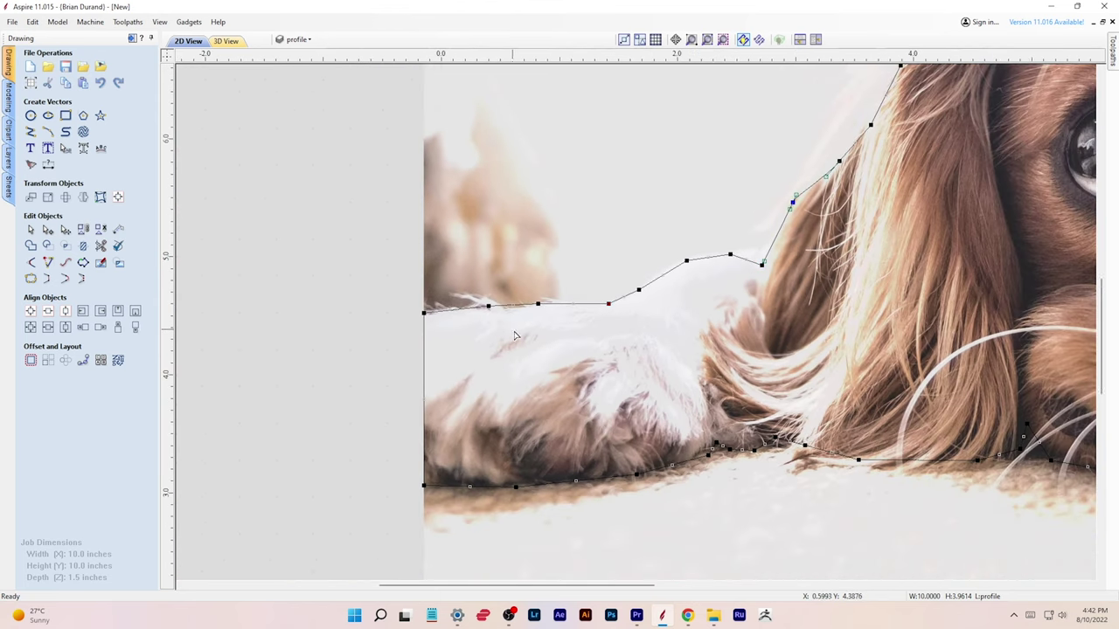
scroll(500, 328, down, 4)
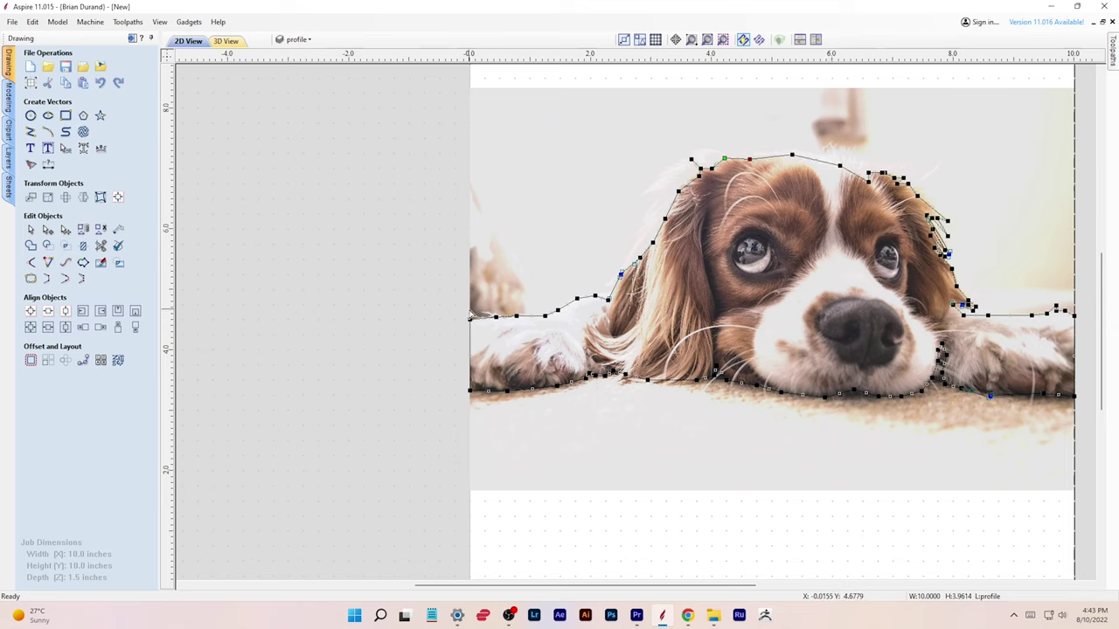
key(n)
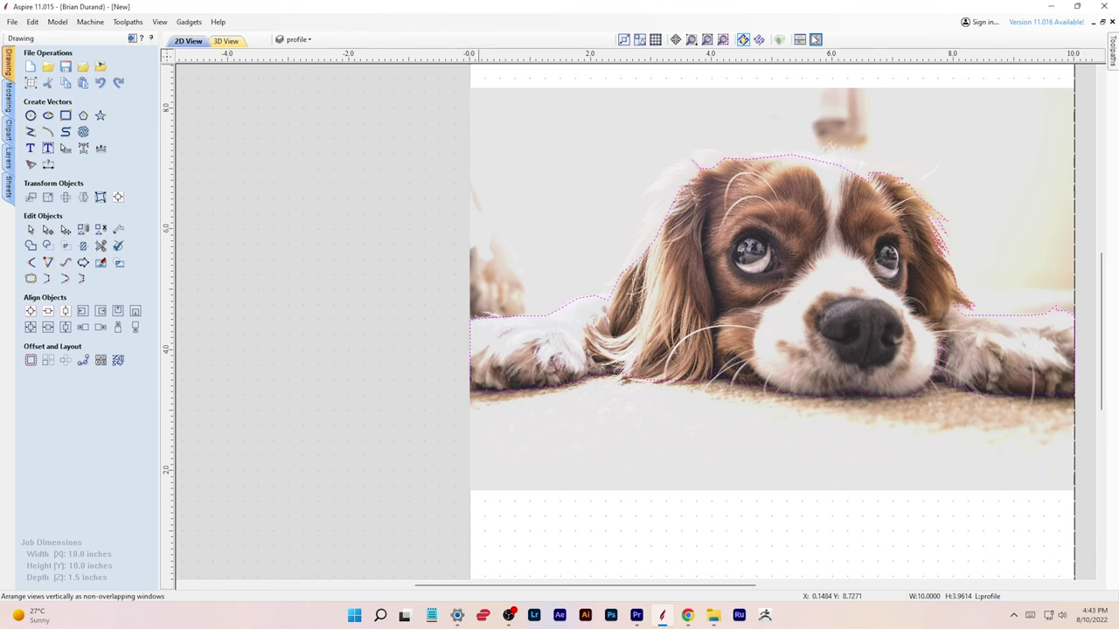
click(814, 39)
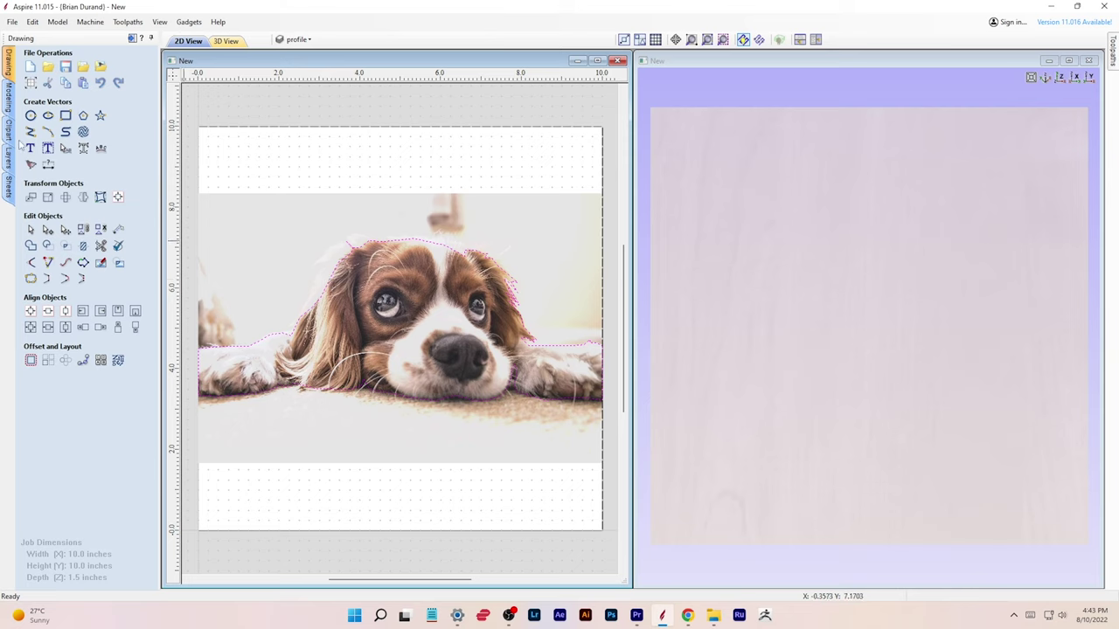
Create a rounded 3D shape from the selected dog outline with the profile angle set to 90 degrees.
click(10, 103)
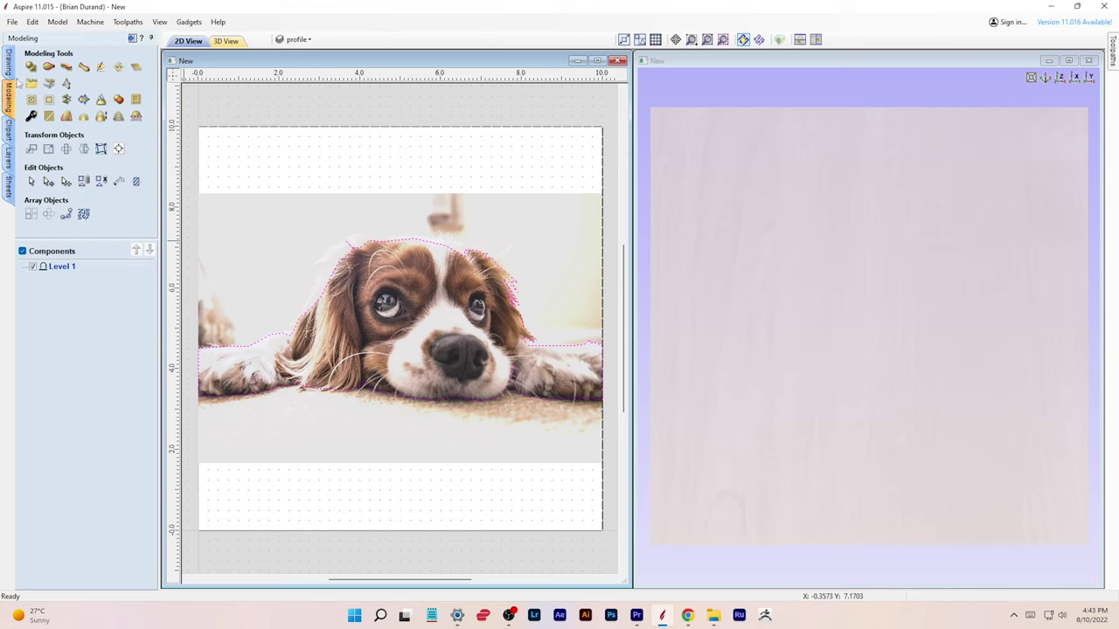
click(31, 66)
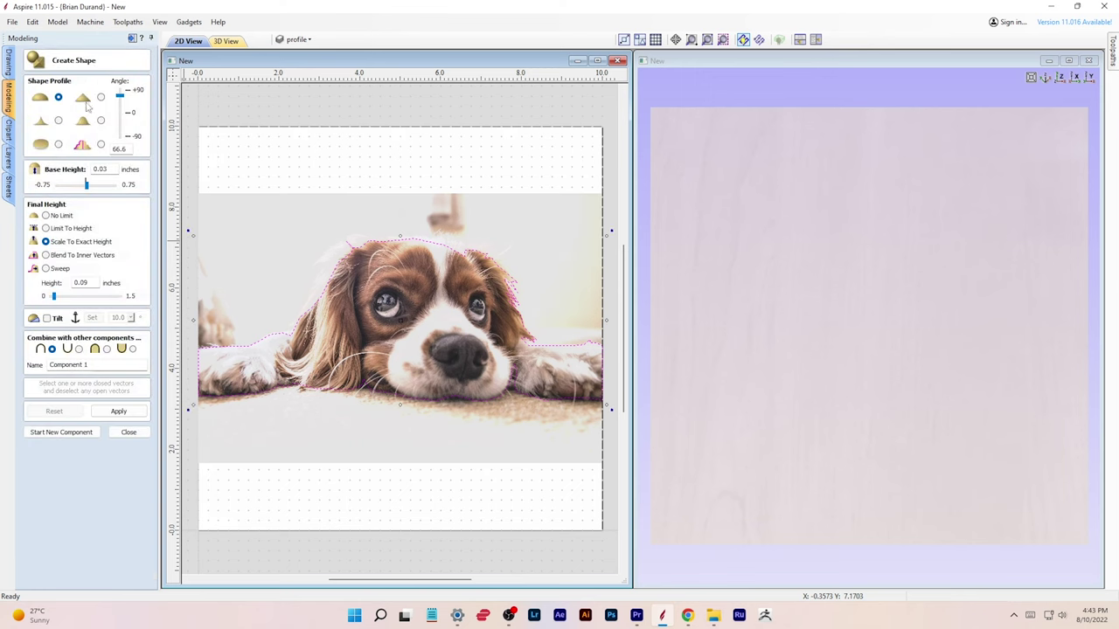
drag(120, 96, 119, 89)
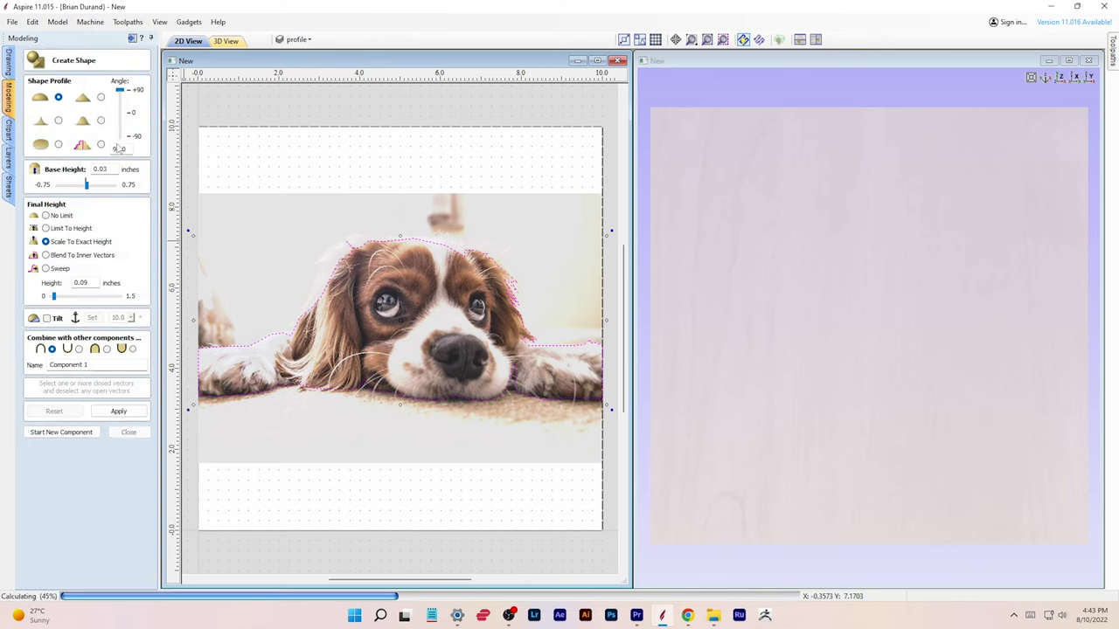
click(90, 187)
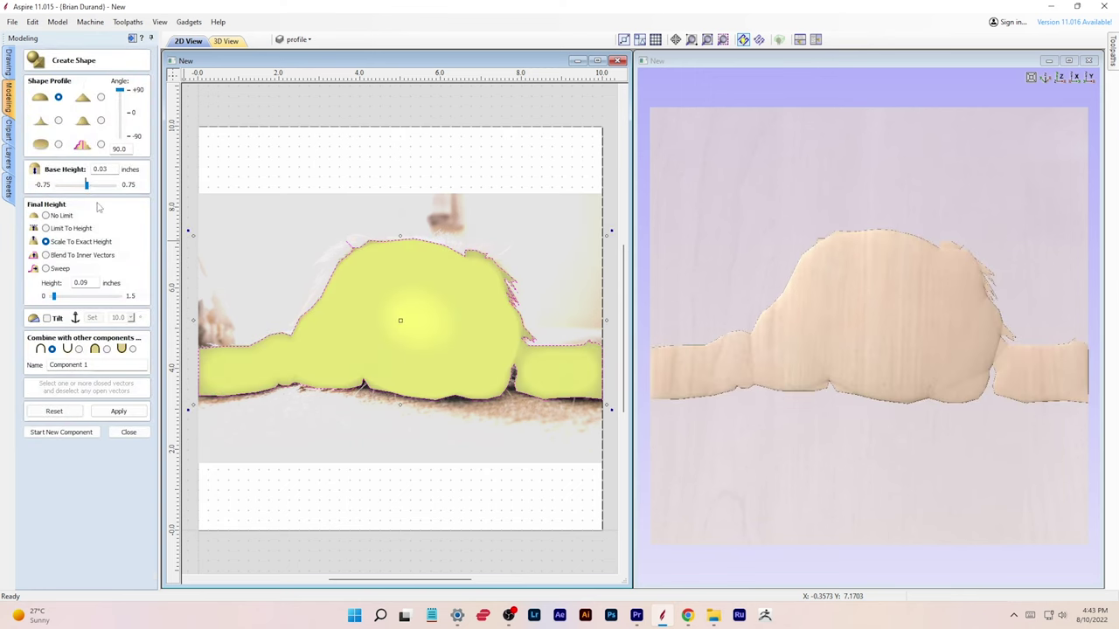
drag(714, 333, 920, 349)
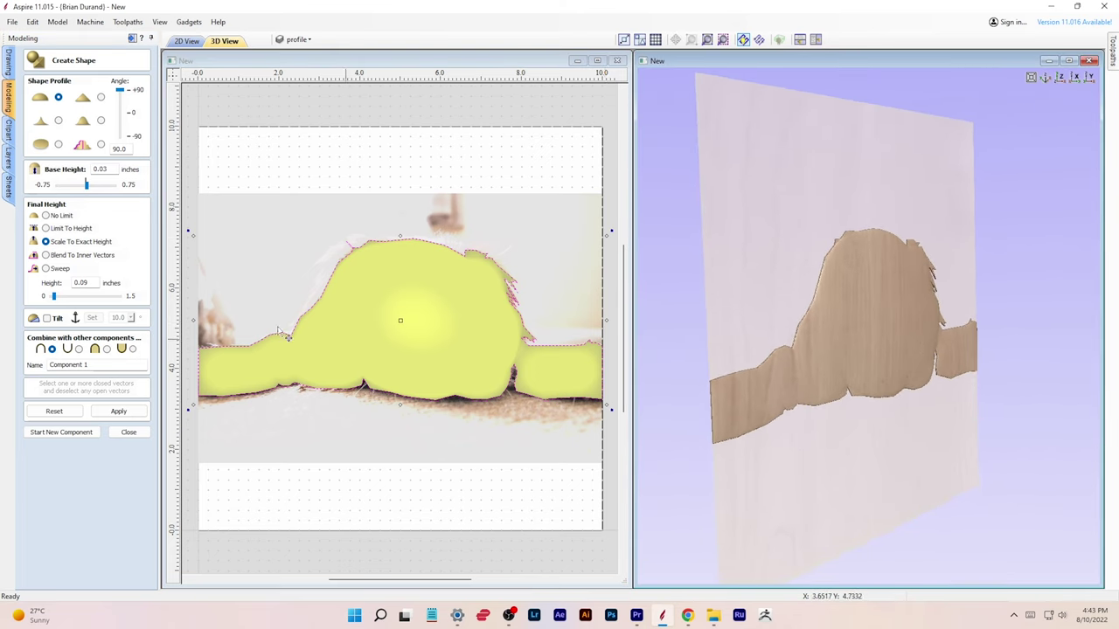
Scale the rounded dog shape to an exact height of 0.42 inches, apply it and leave the shape tool.
drag(54, 298, 59, 298)
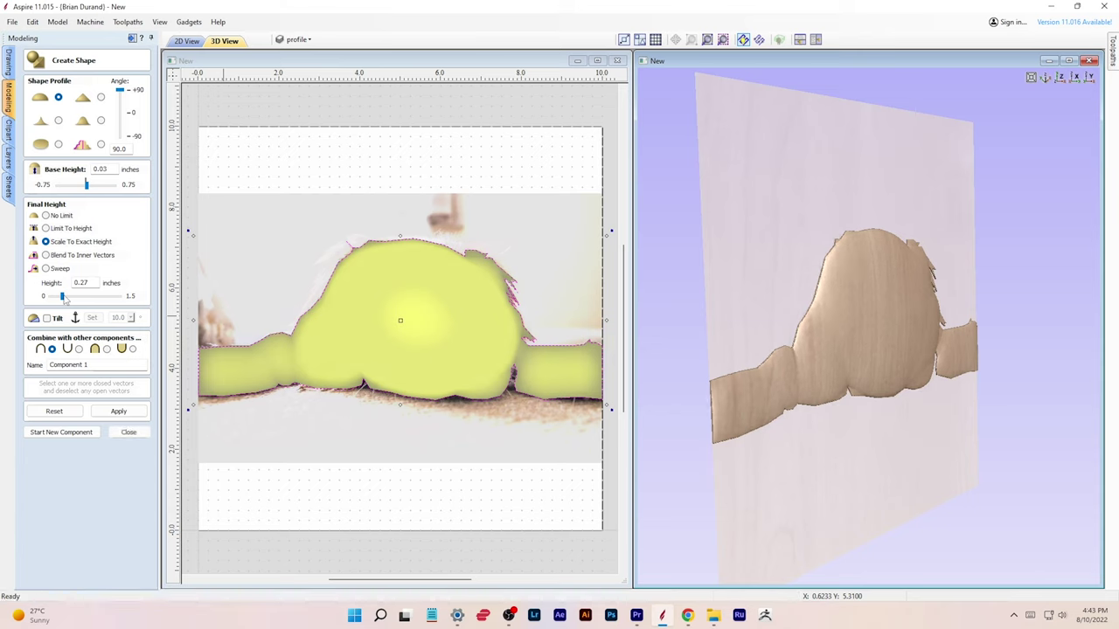
drag(64, 297, 67, 297)
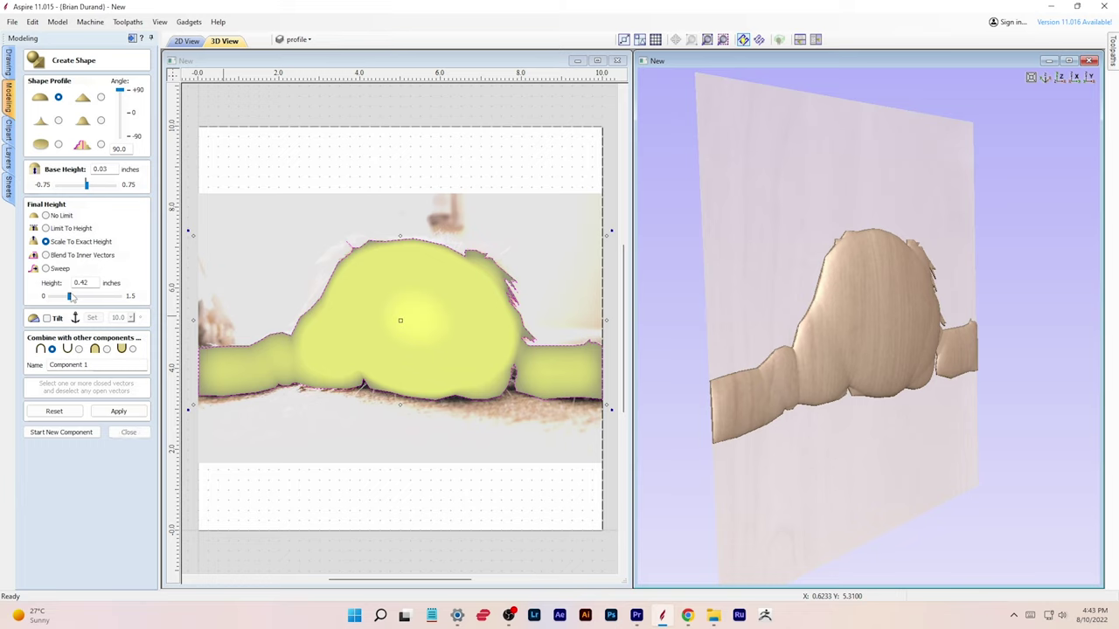
drag(773, 317, 722, 353)
drag(864, 372, 814, 369)
click(112, 411)
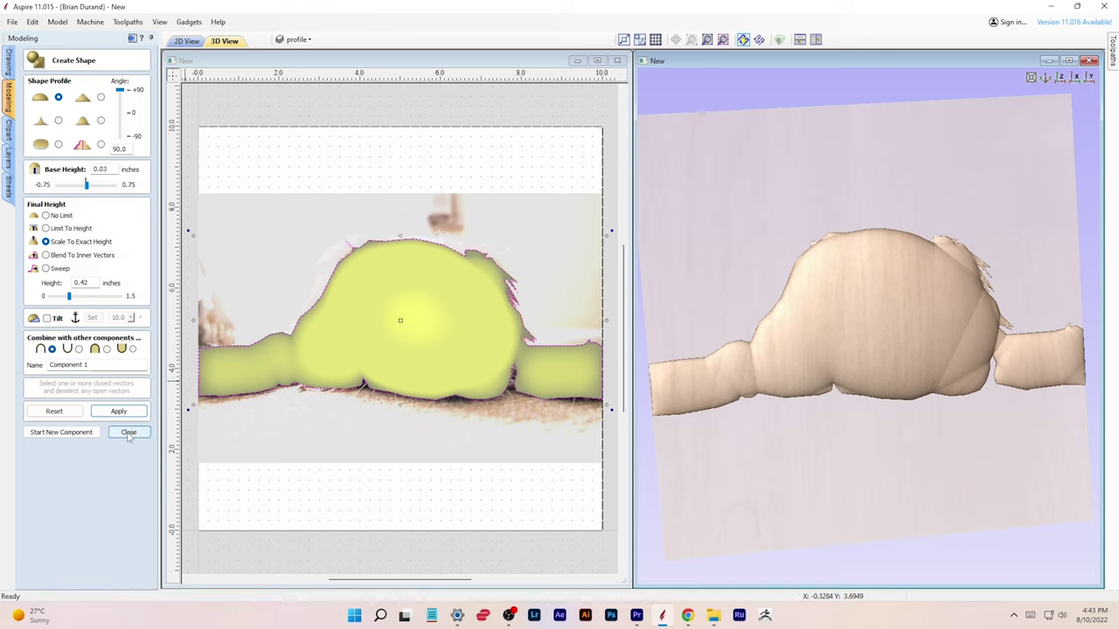
click(129, 432)
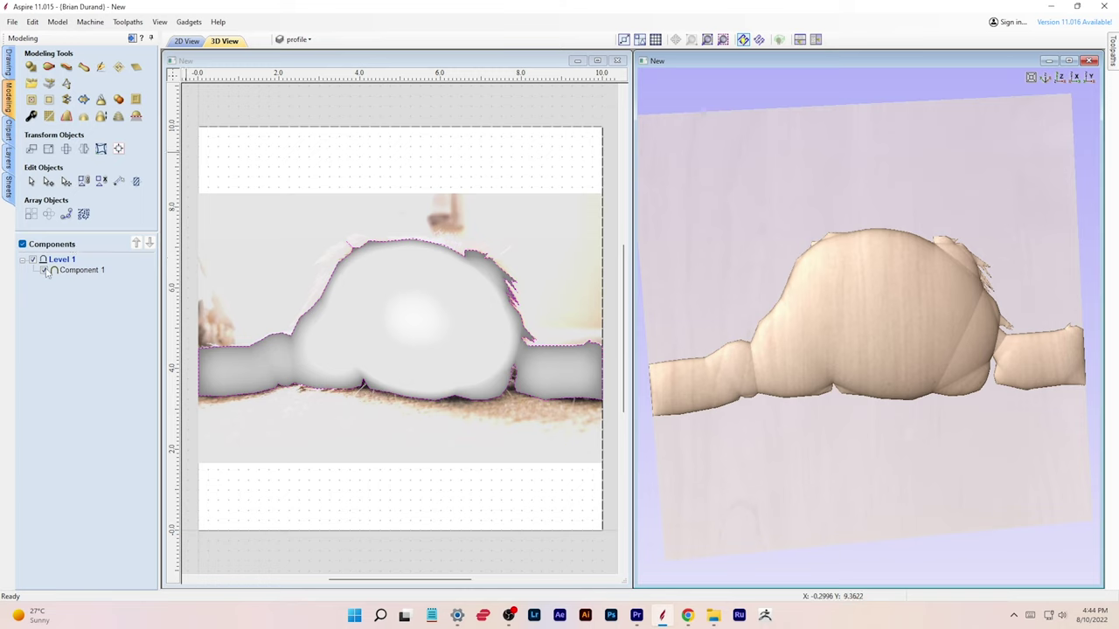
Hide the rounded dog-shape component and create a component from the dog photo.
click(45, 271)
click(405, 277)
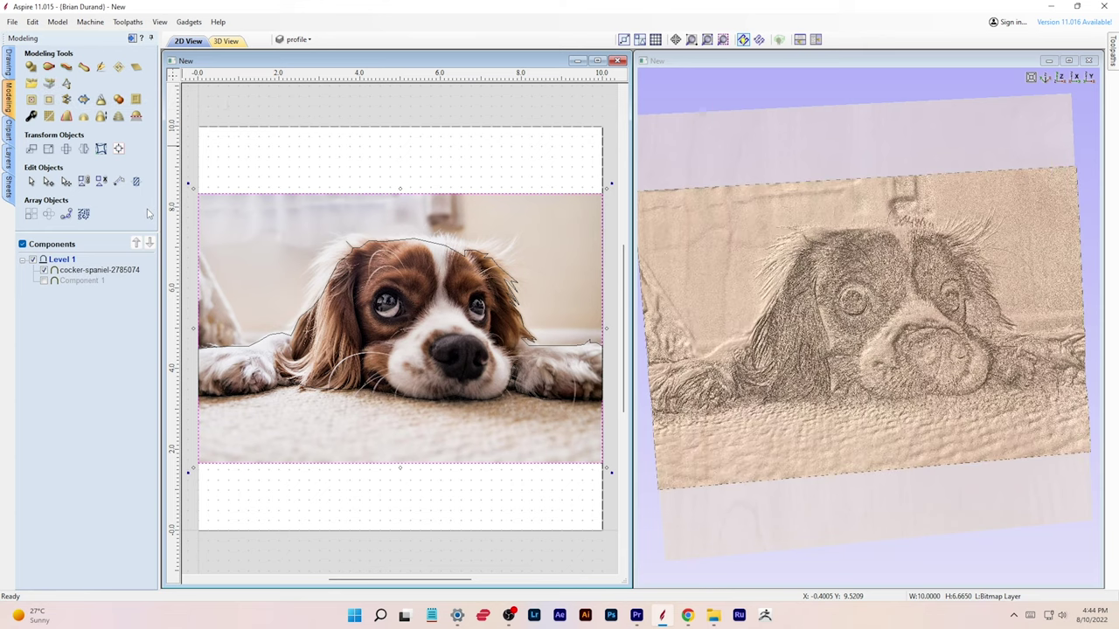
Reduce the dog photo component's shape height to 0.075 inches and unhide the rounded dog-shape component beneath it.
click(98, 270)
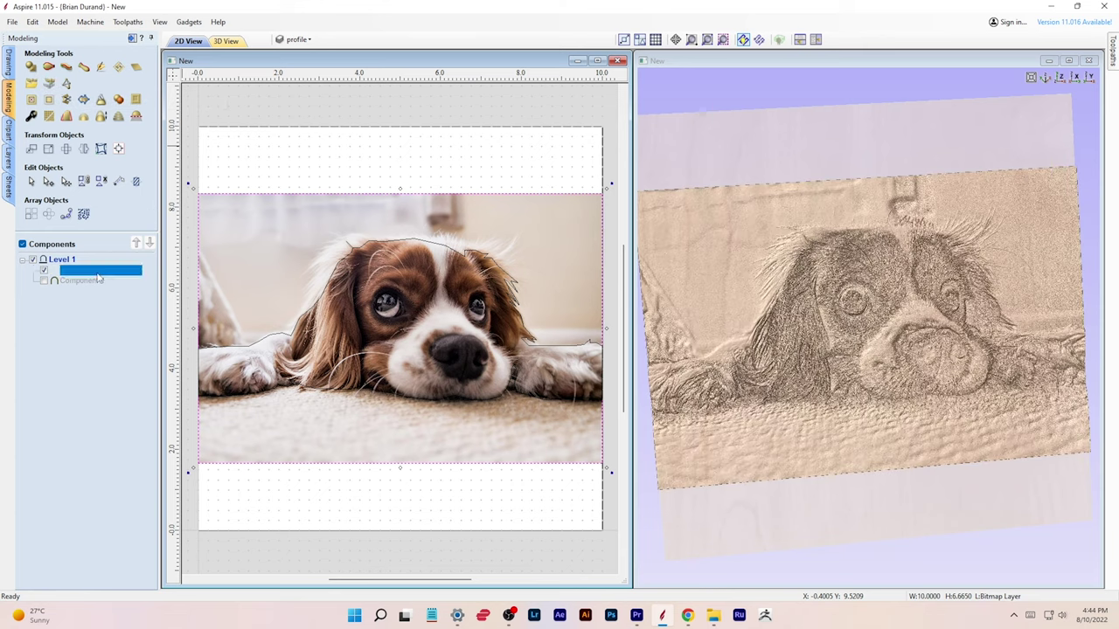
click(31, 117)
drag(59, 149, 57, 149)
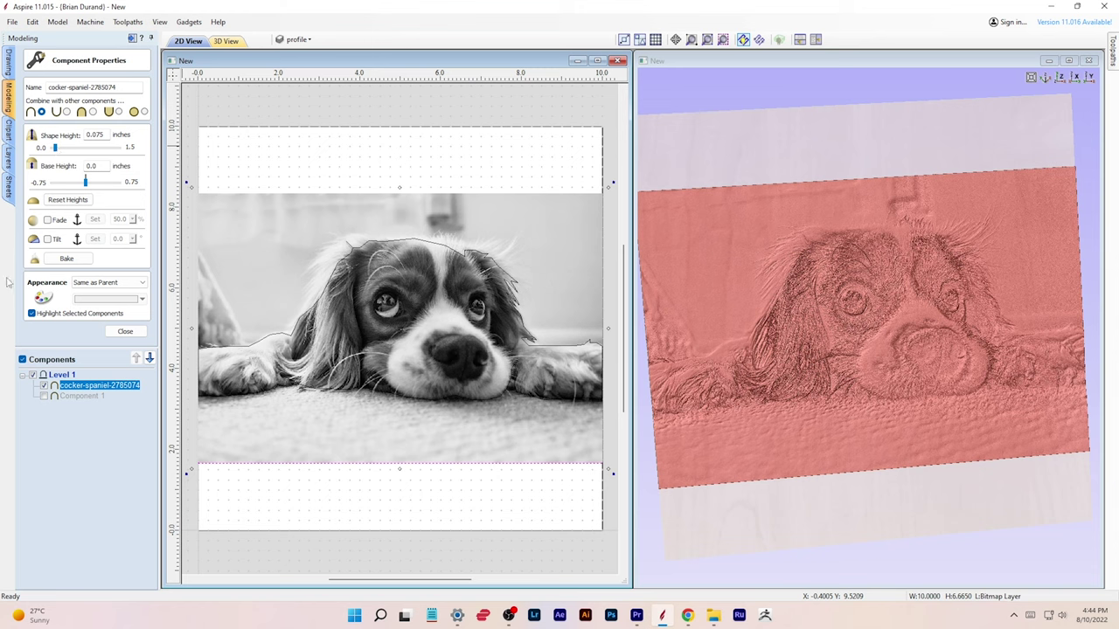
click(44, 396)
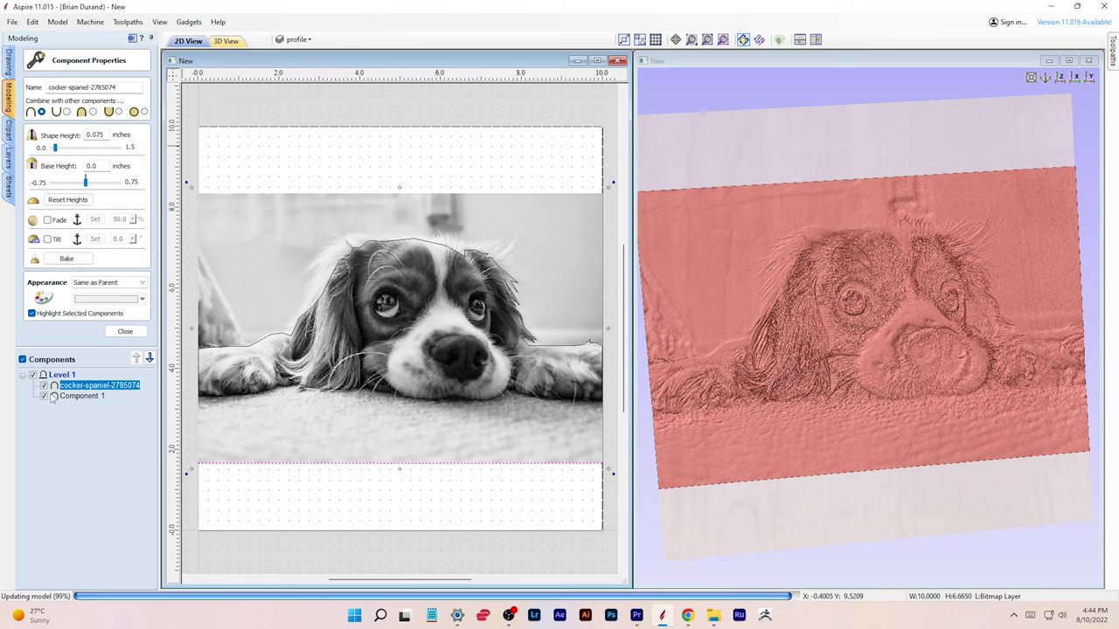
drag(729, 315, 859, 315)
scroll(857, 311, up, 2)
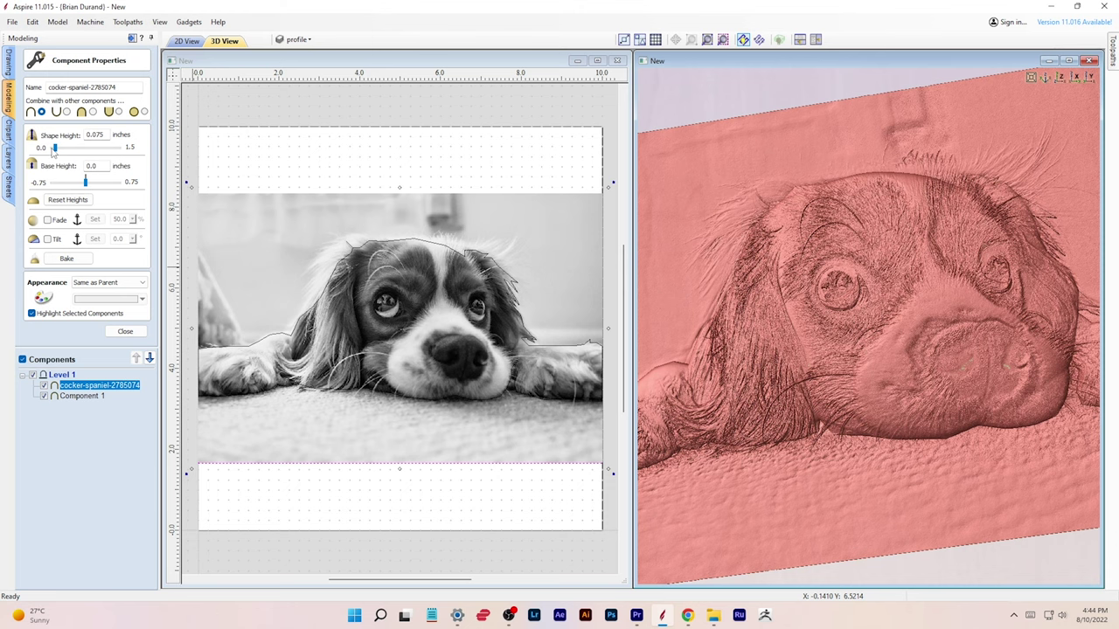
Set the dog photo component's shape height to 0.08 inches and leave its properties.
drag(56, 150, 53, 152)
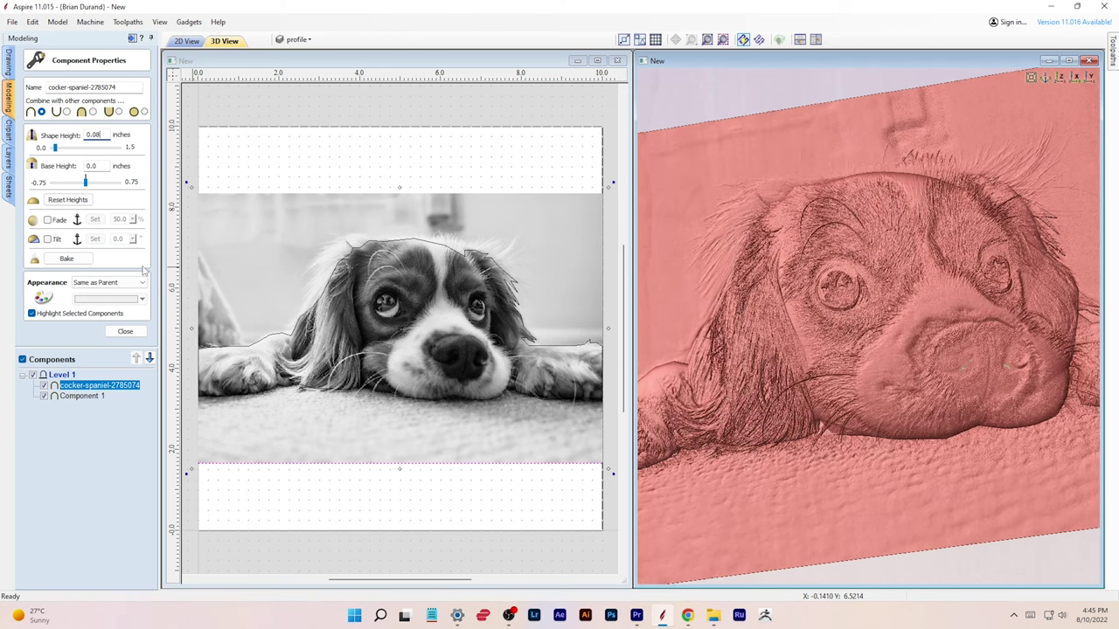
drag(715, 231, 762, 341)
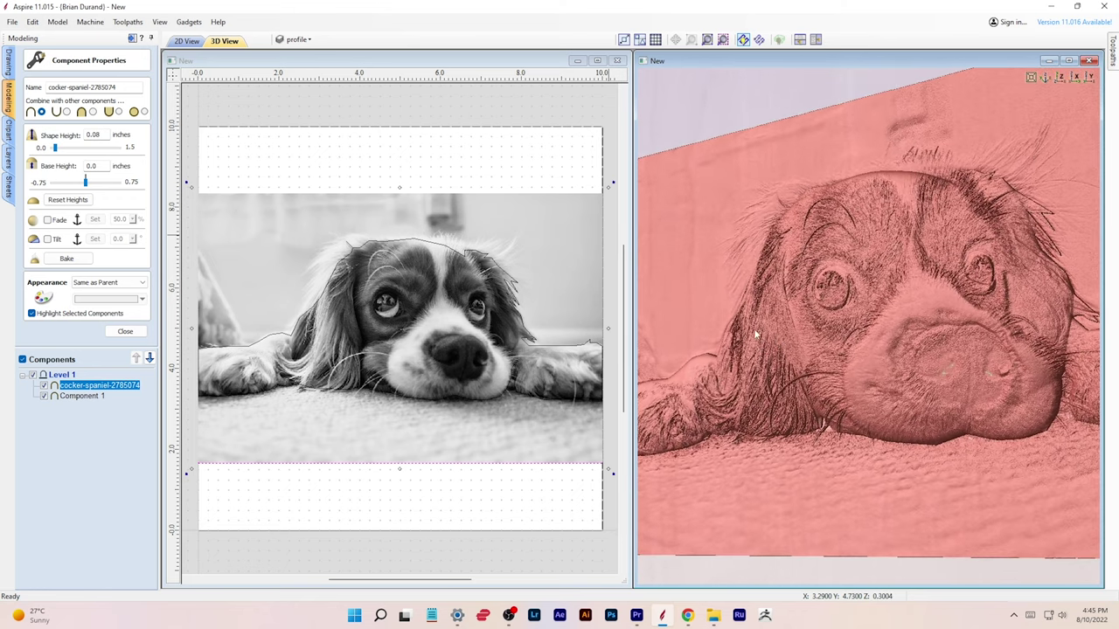
click(125, 331)
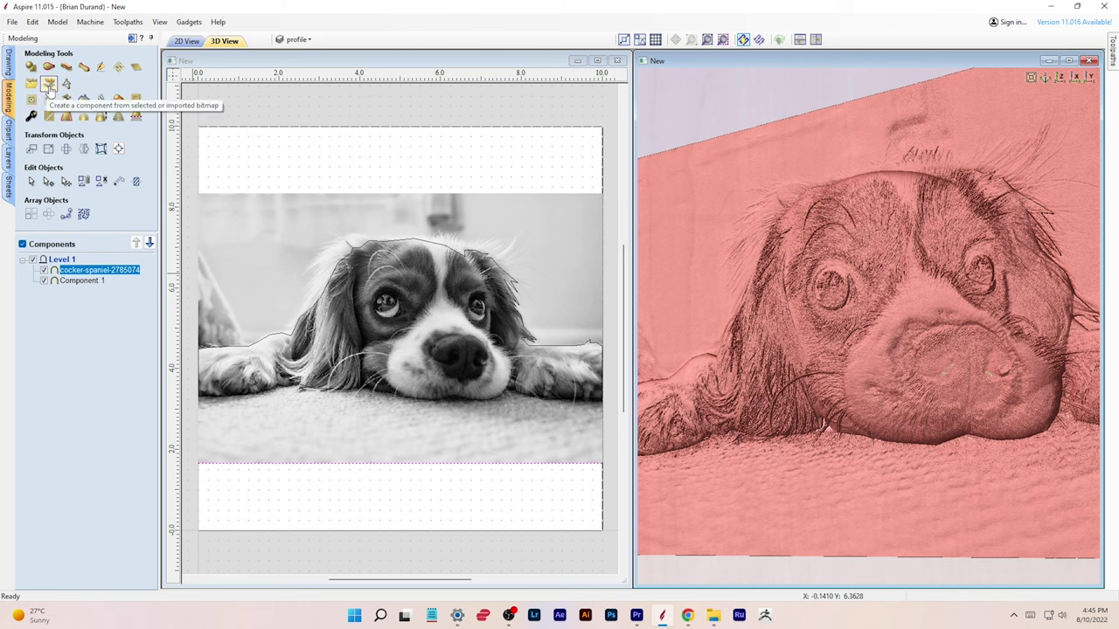
Smooth the dog photo component lightly, with the amount slightly above minimum, and bake the current smoothing.
click(376, 217)
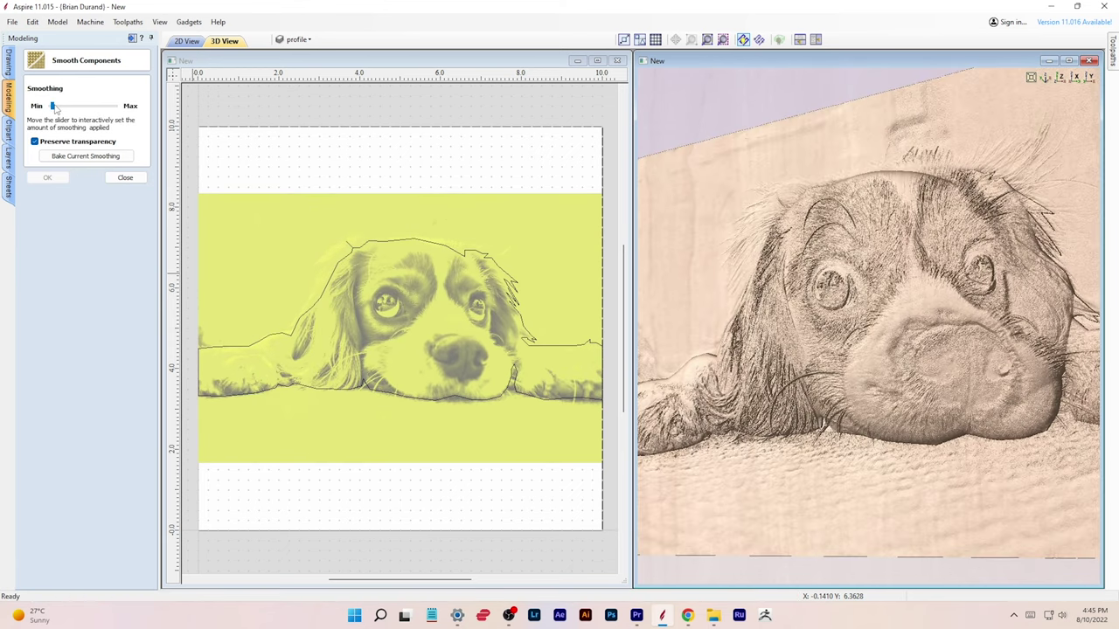
click(55, 106)
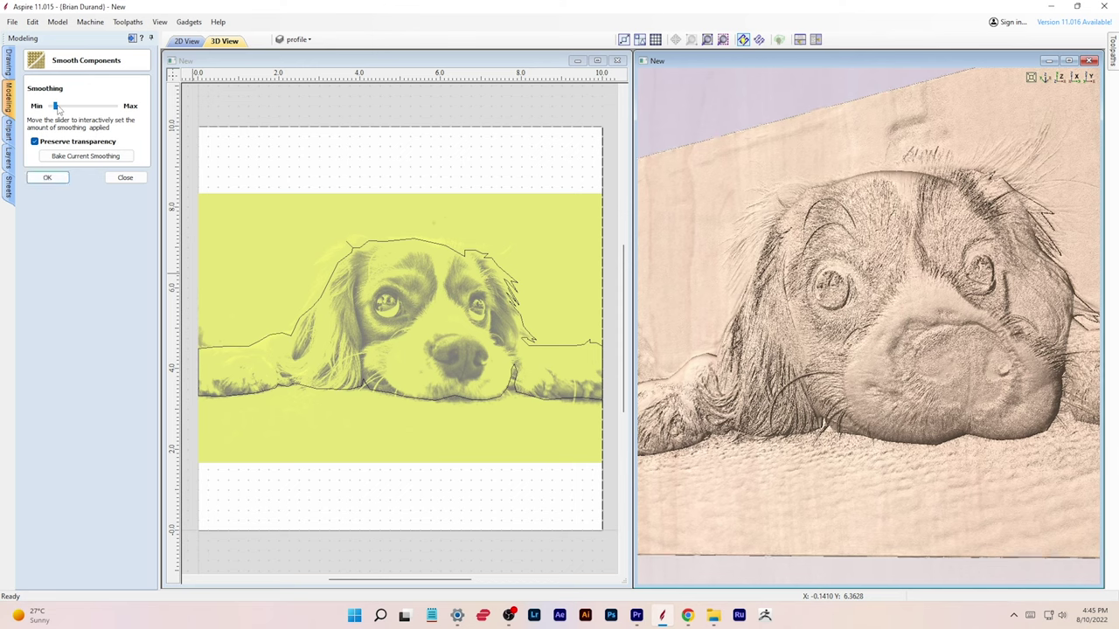
click(59, 106)
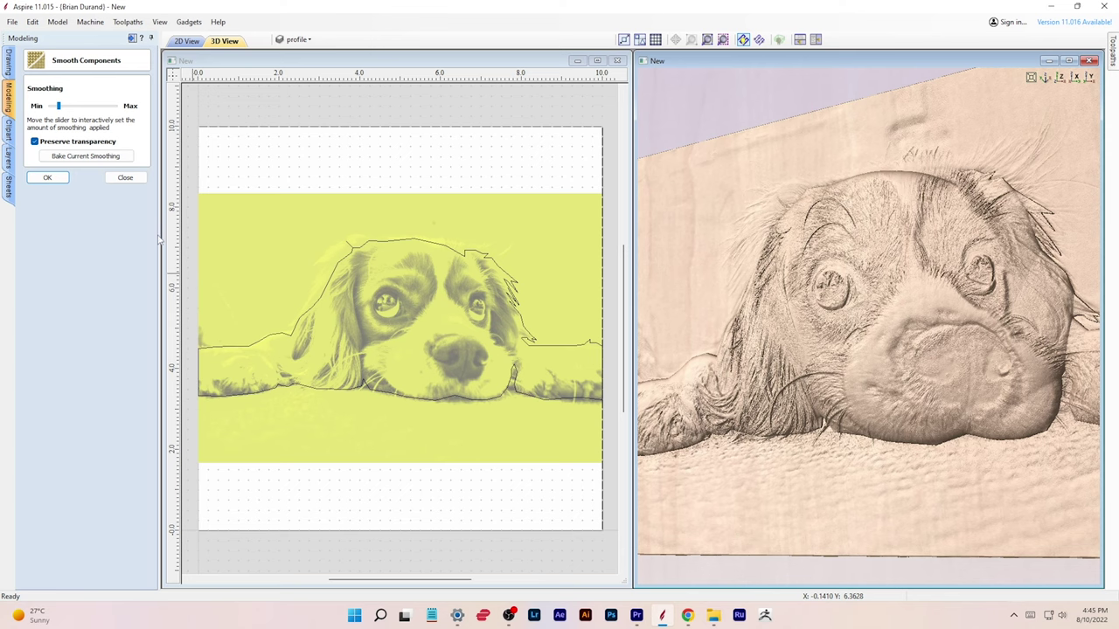
click(95, 157)
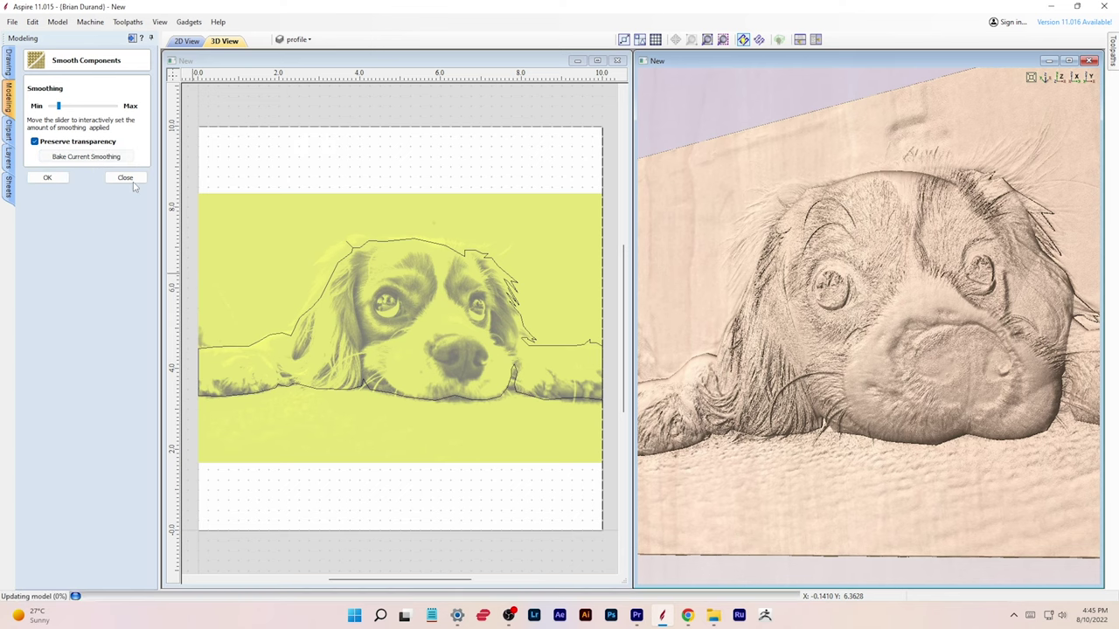